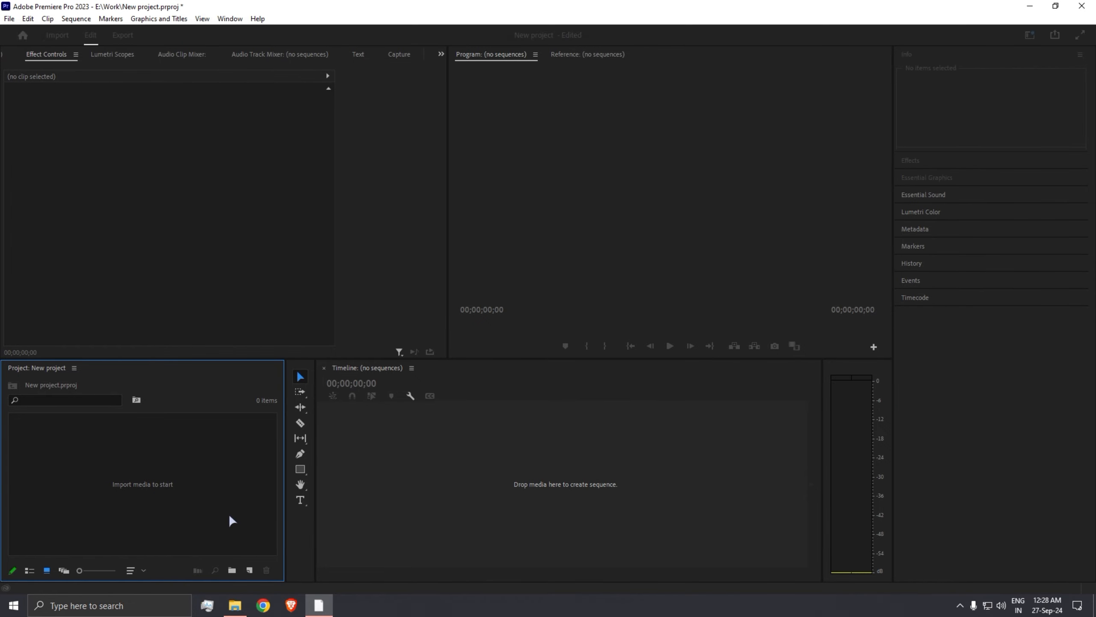
{"action": "double_click", "coordinate": [133, 479]}
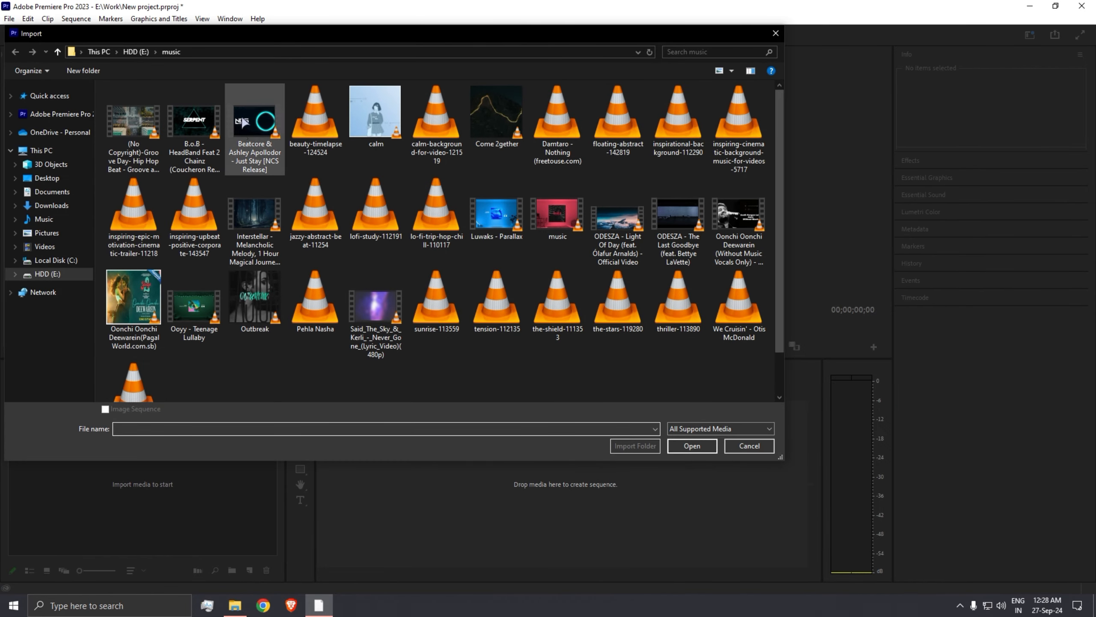
{"action": "left_click", "coordinate": [732, 445]}
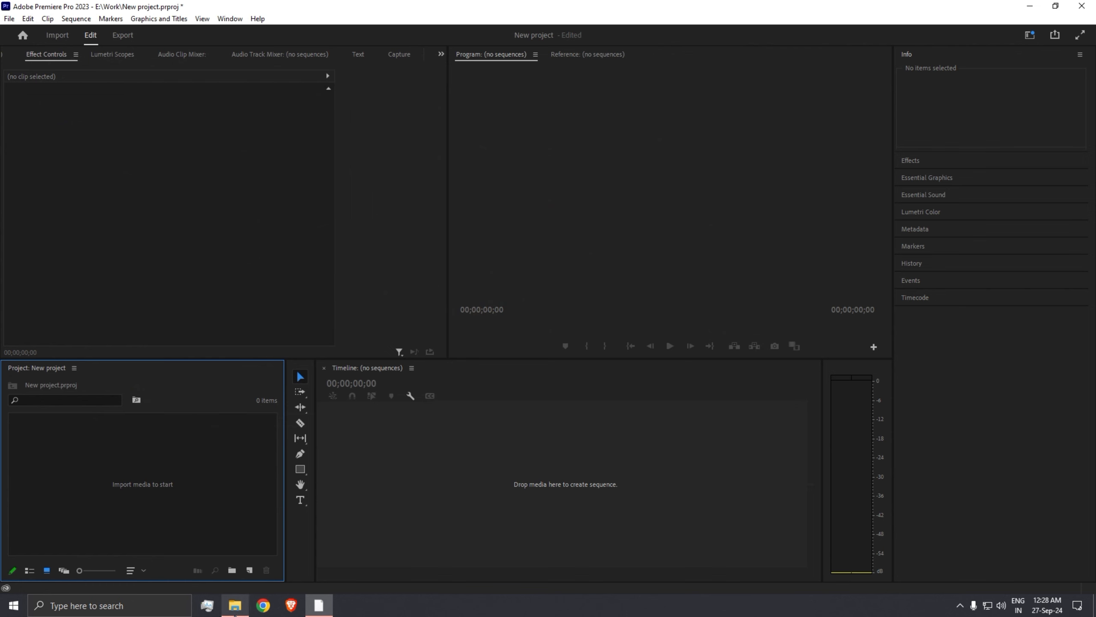
{"action": "mouse_move", "coordinate": [236, 615]}
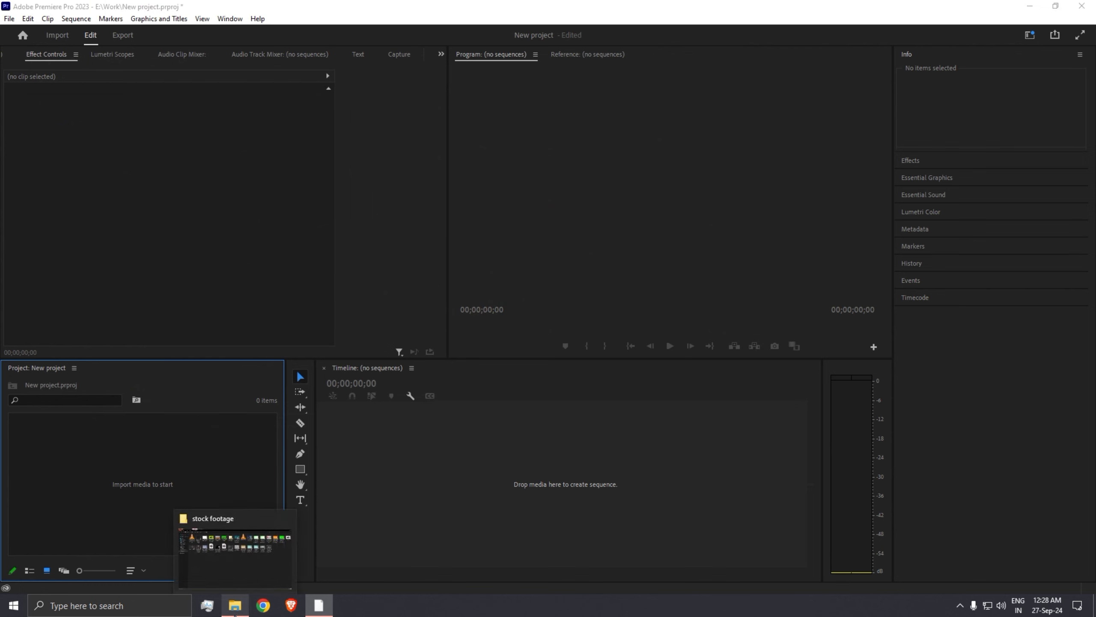
{"action": "left_click", "coordinate": [235, 605]}
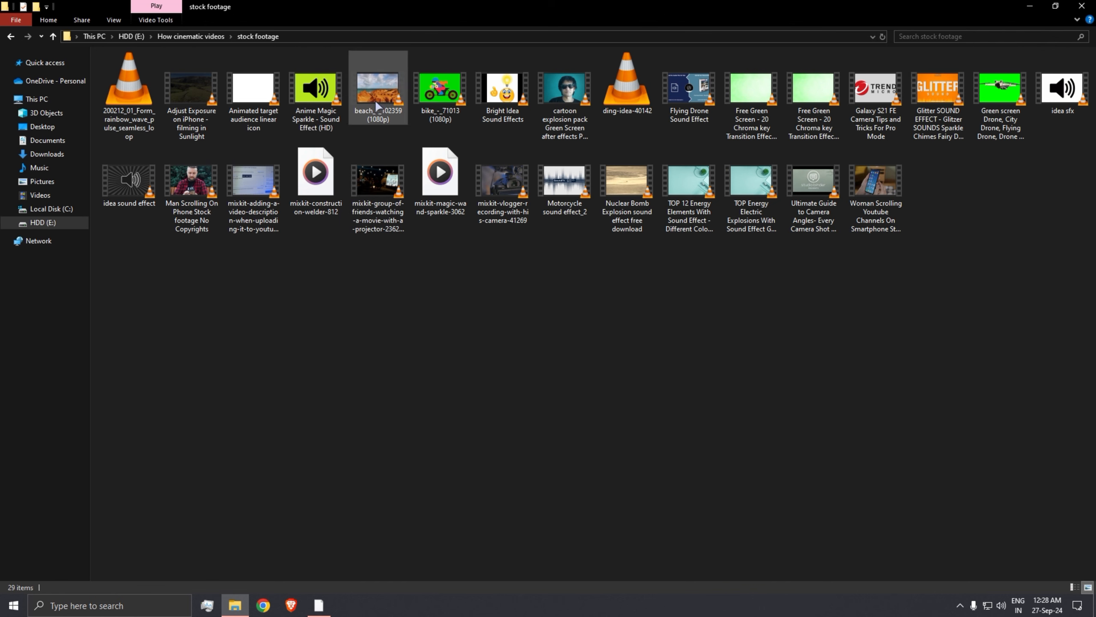
{"action": "left_click_drag", "start_coordinate": [387, 97], "coordinate": [122, 484]}
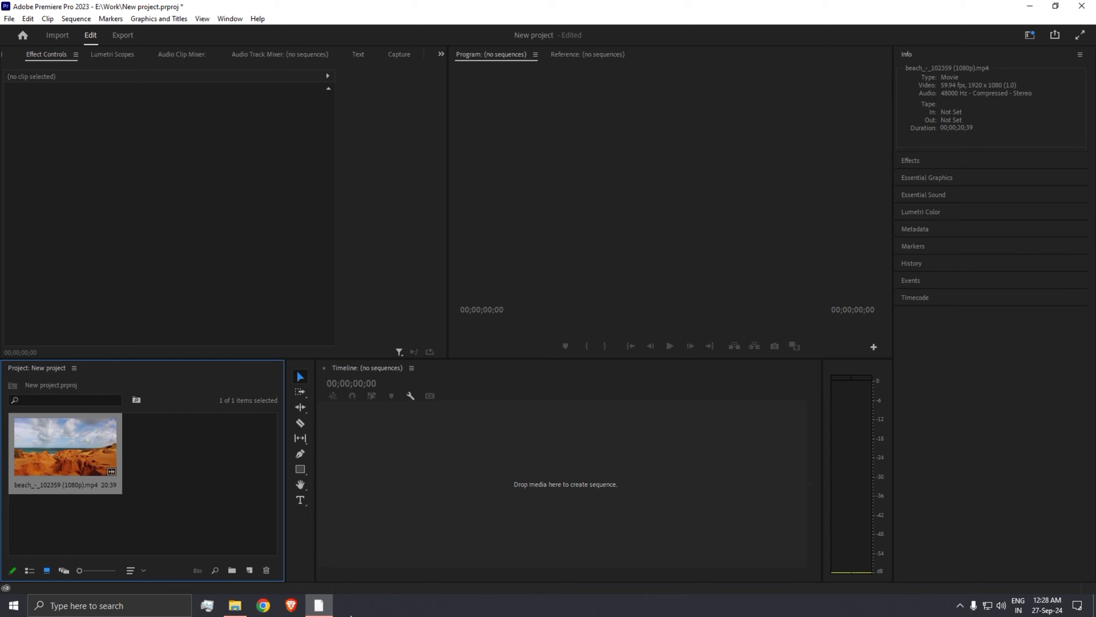
{"action": "left_click", "coordinate": [235, 605]}
{"action": "left_click", "coordinate": [397, 264]}
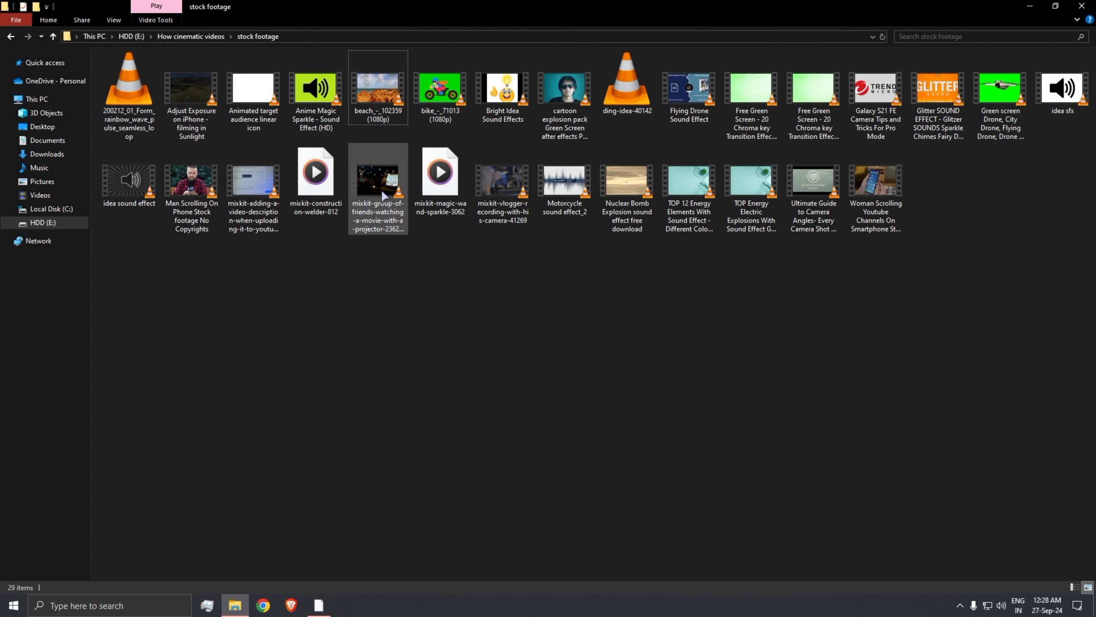
{"action": "left_click_drag", "start_coordinate": [381, 189], "coordinate": [186, 505]}
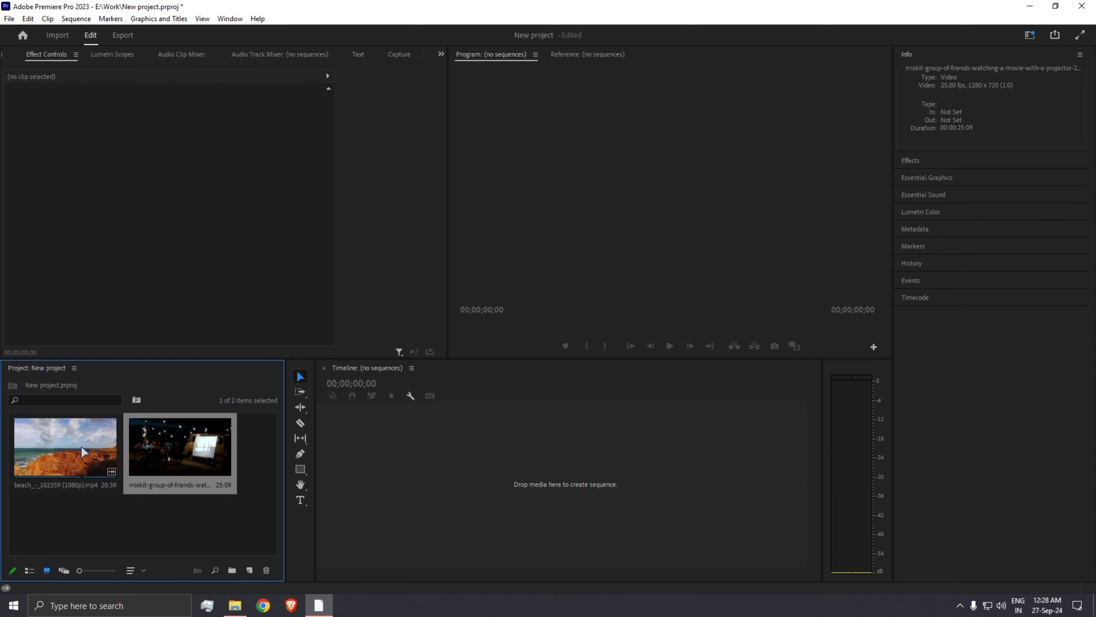
Step: Preview the beach clip and the projector movie clip one after the other in the Source monitor
{"action": "double_click", "coordinate": [52, 446]}
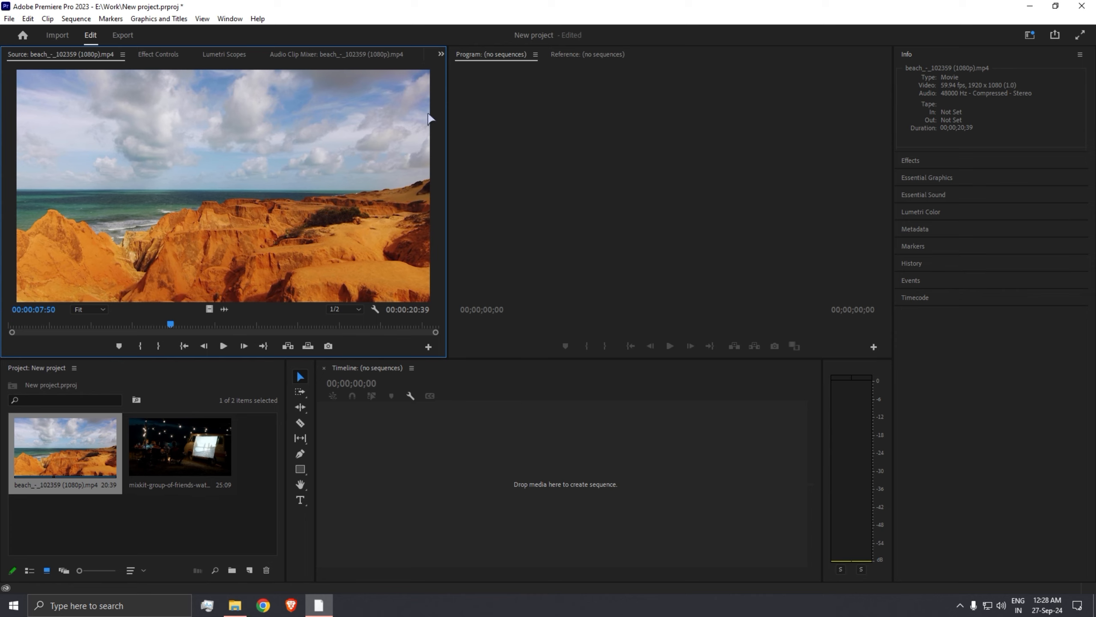
{"action": "key", "text": "space"}
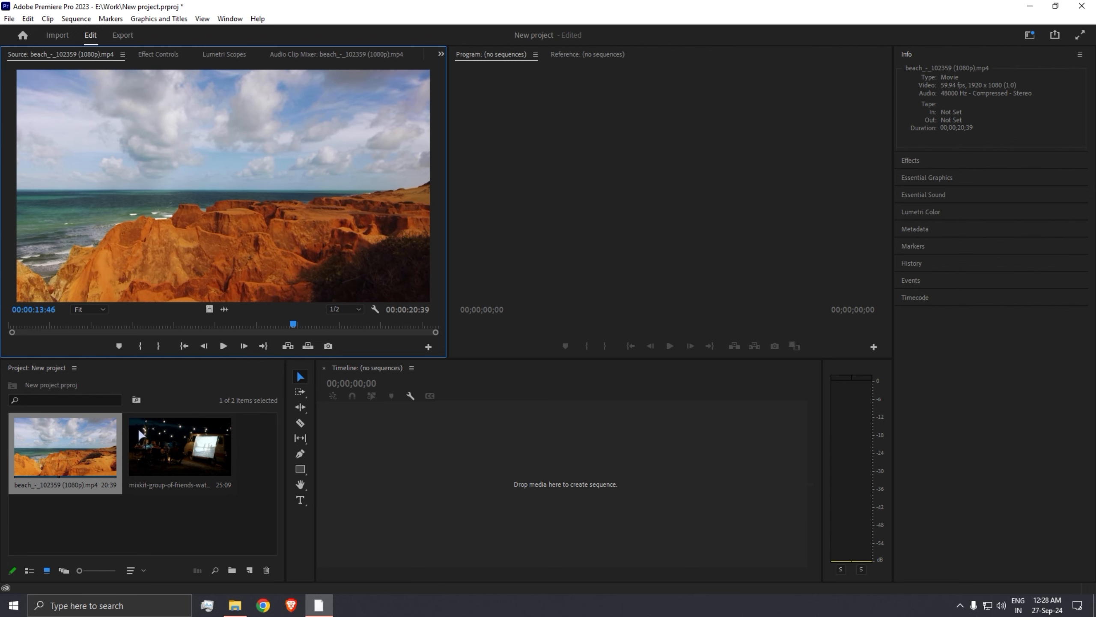
{"action": "double_click", "coordinate": [173, 450]}
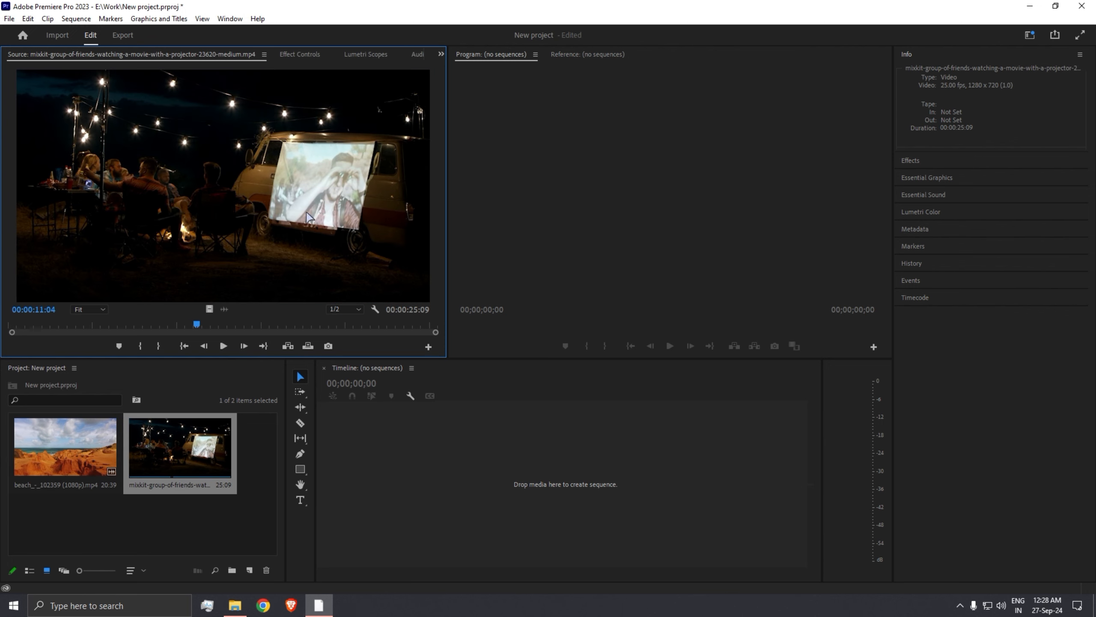
{"action": "key", "text": "space"}
{"action": "key", "text": "space"}
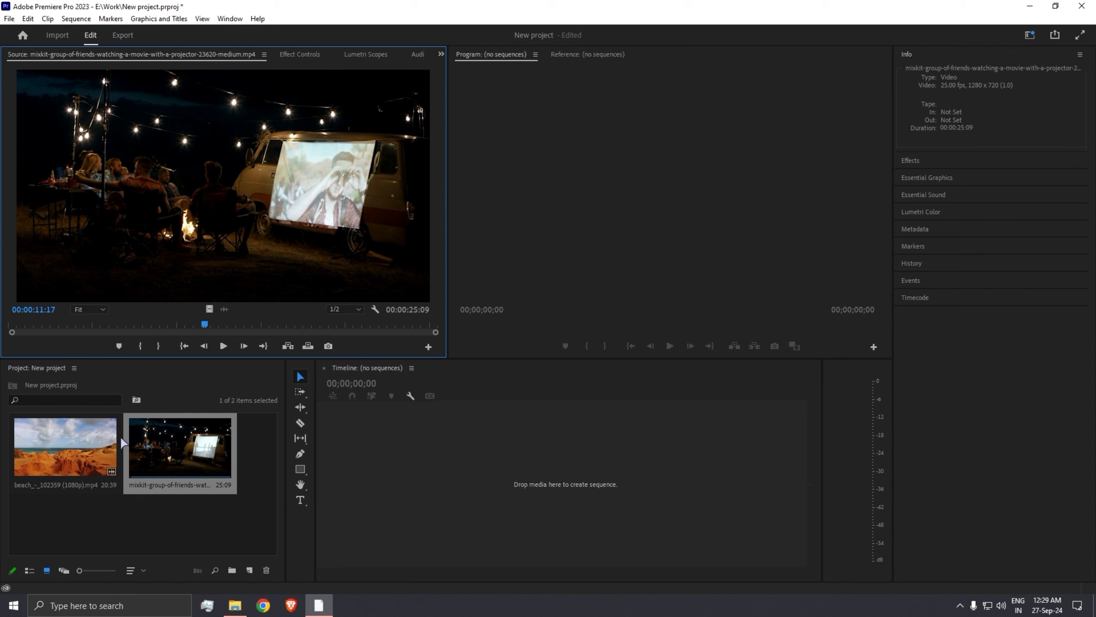
{"action": "left_click", "coordinate": [71, 449]}
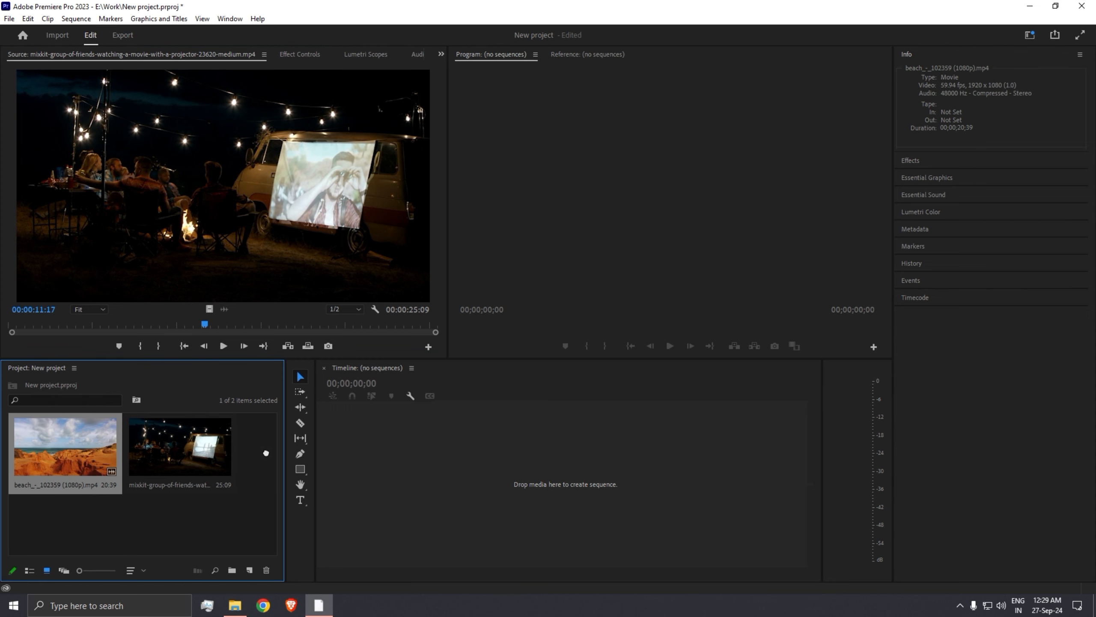
{"action": "left_click_drag", "start_coordinate": [266, 452], "coordinate": [415, 454]}
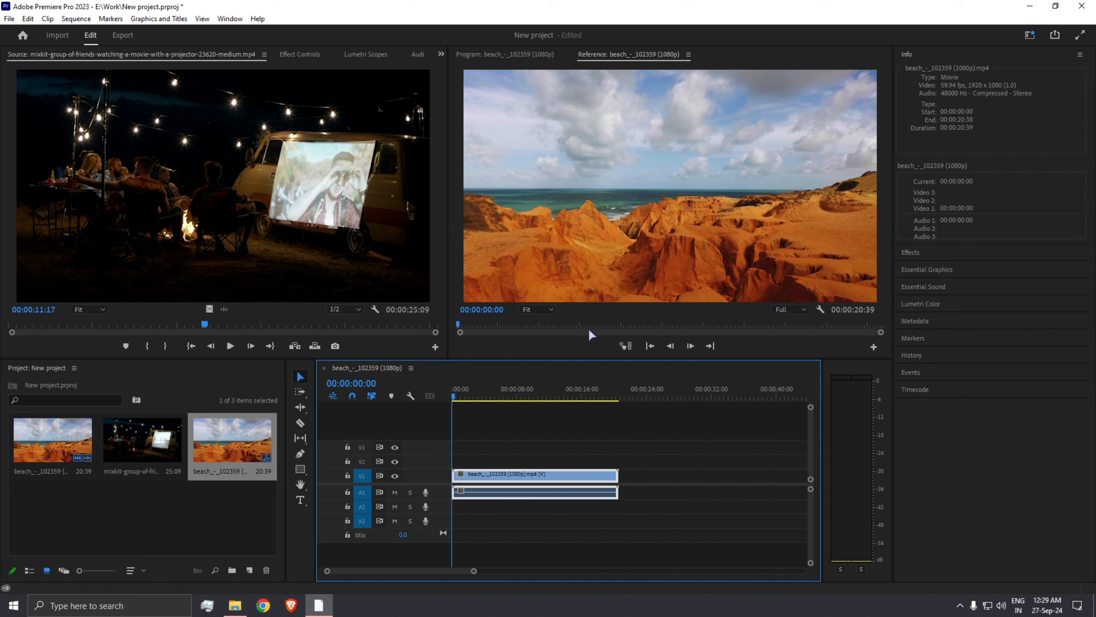
Step: Mark the projector movie clip from 00:00:06:24 to 00:00:10:01 and place that range on V1 at about 26 seconds
{"action": "left_click", "coordinate": [105, 327]}
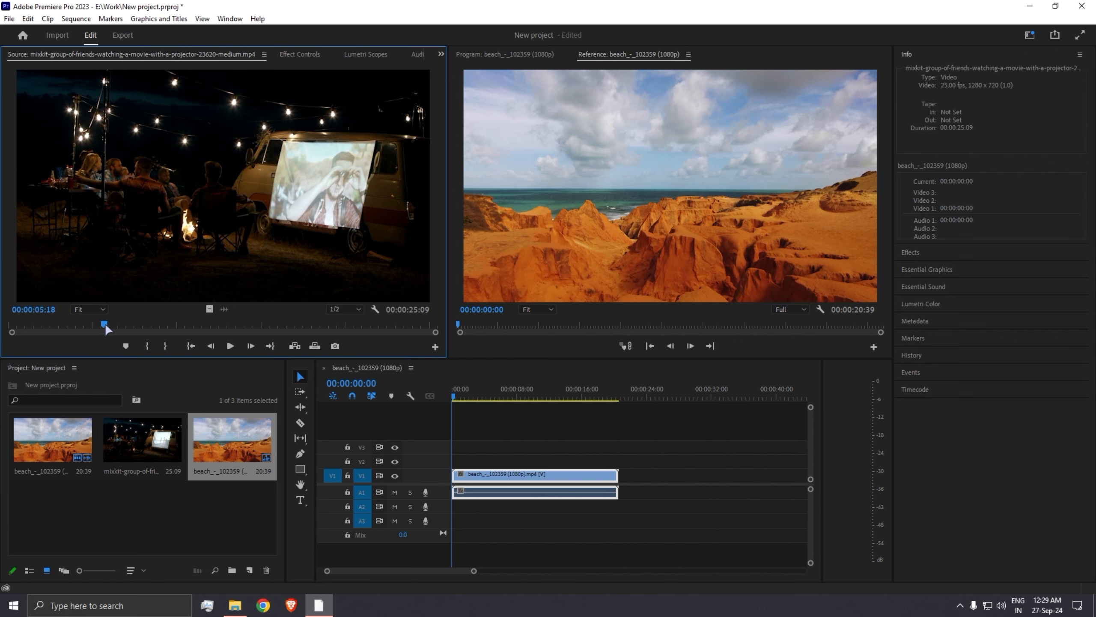
{"action": "left_click", "coordinate": [236, 324]}
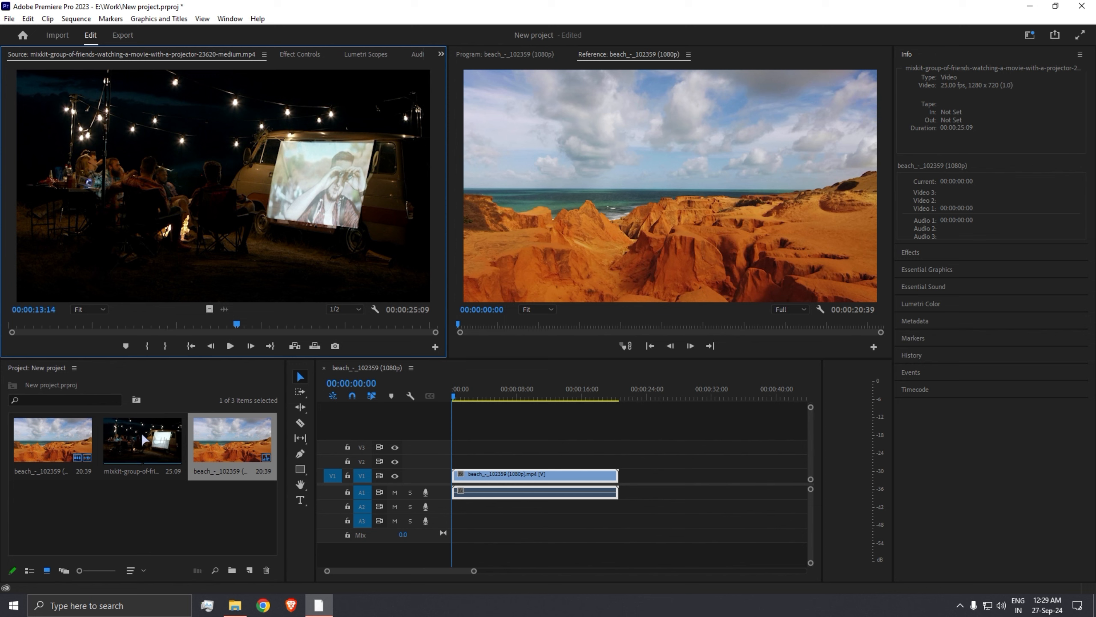
{"action": "left_click", "coordinate": [60, 450]}
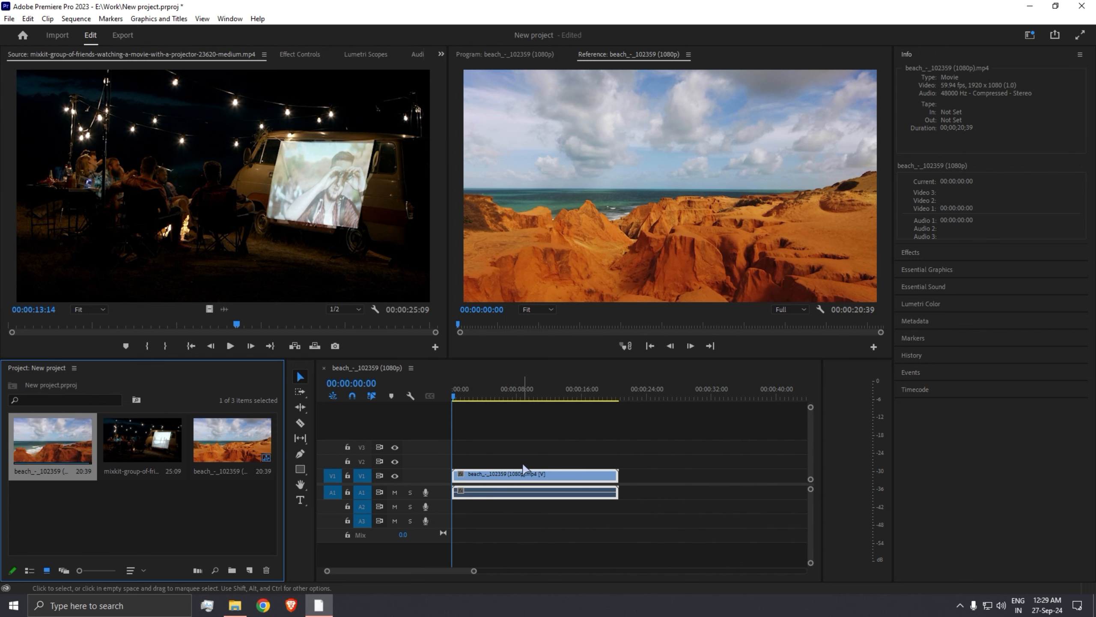
{"action": "left_click", "coordinate": [120, 324]}
{"action": "left_click_drag", "start_coordinate": [120, 324], "coordinate": [239, 324]}
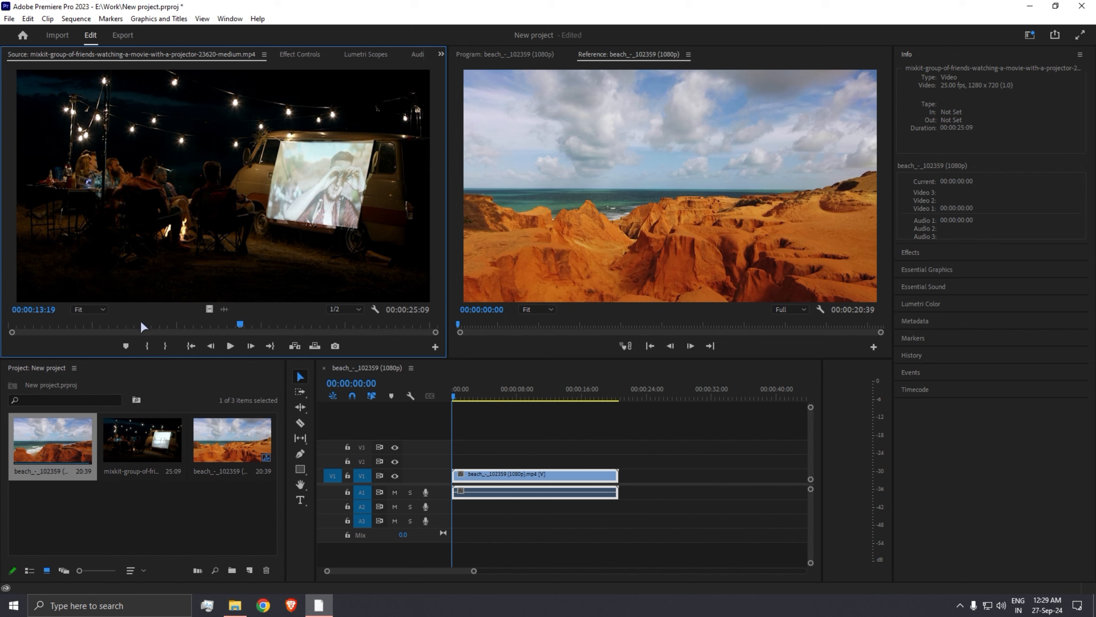
{"action": "left_click", "coordinate": [125, 324]}
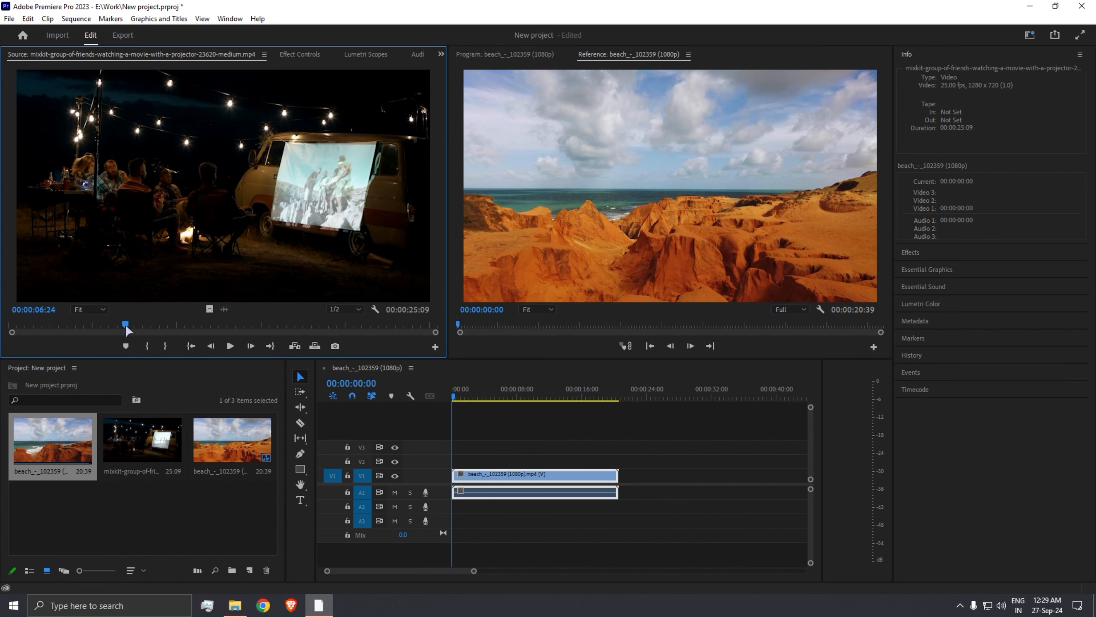
{"action": "left_click", "coordinate": [148, 347]}
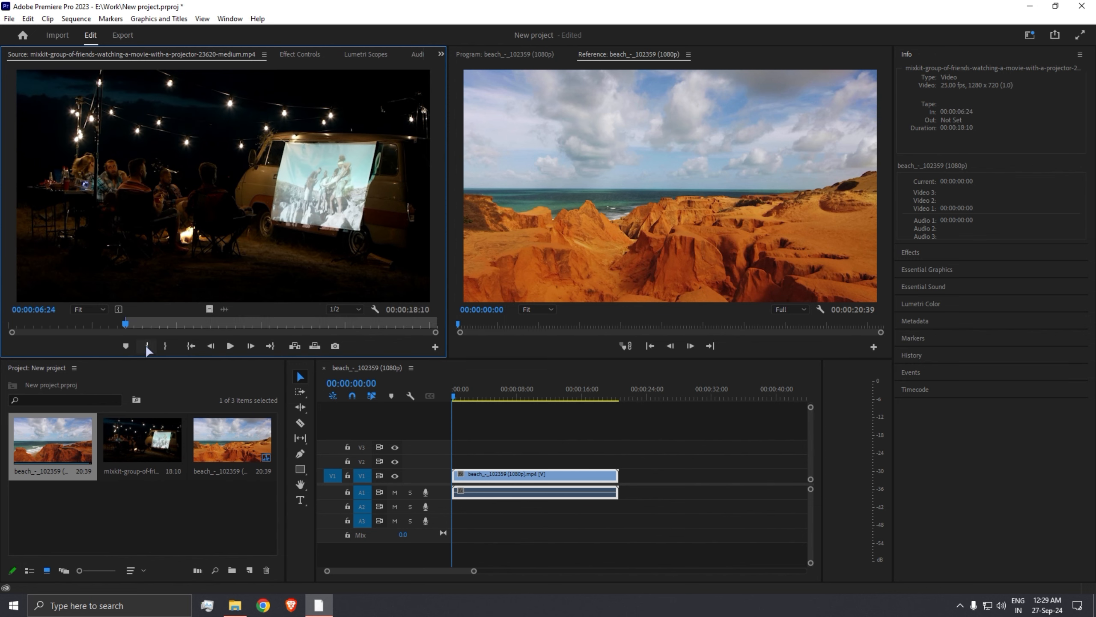
{"action": "left_click", "coordinate": [178, 324]}
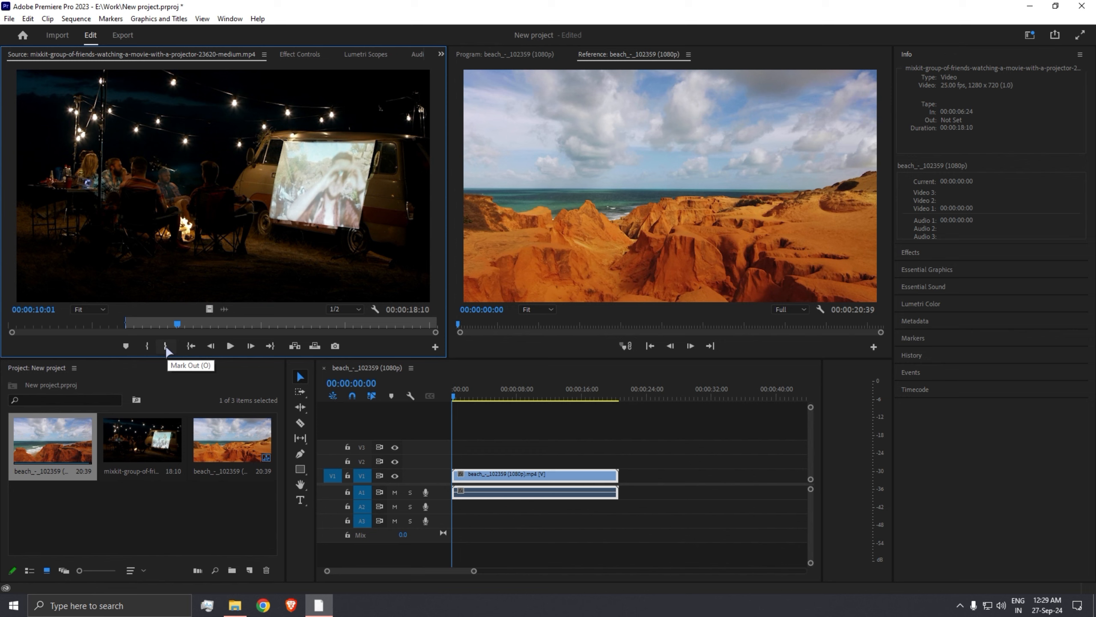
{"action": "left_click", "coordinate": [166, 346]}
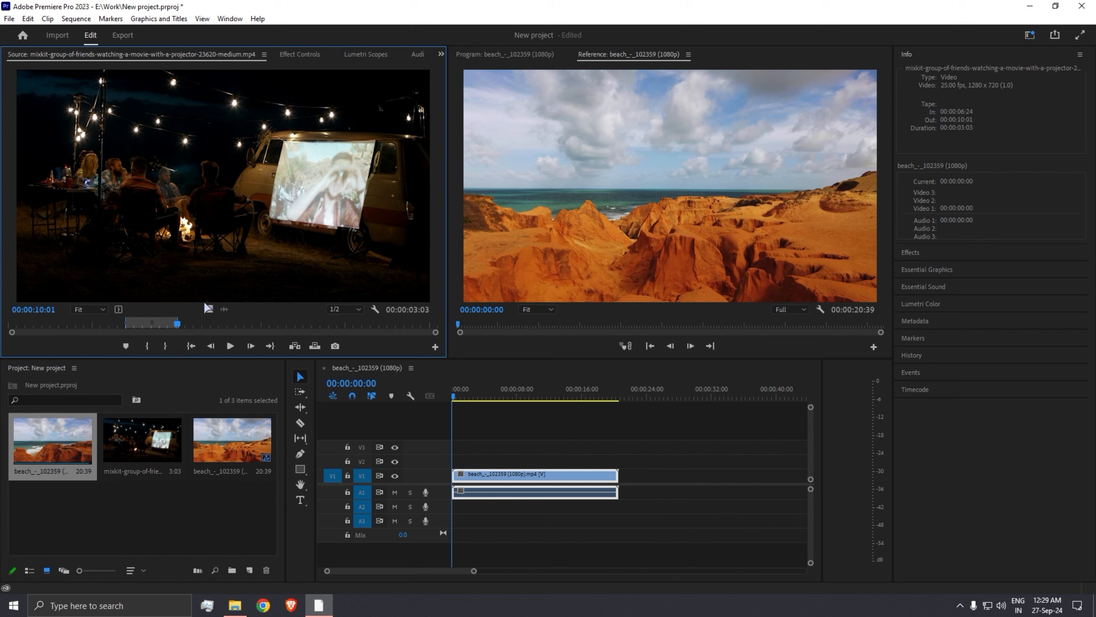
{"action": "left_click_drag", "start_coordinate": [174, 238], "coordinate": [663, 480]}
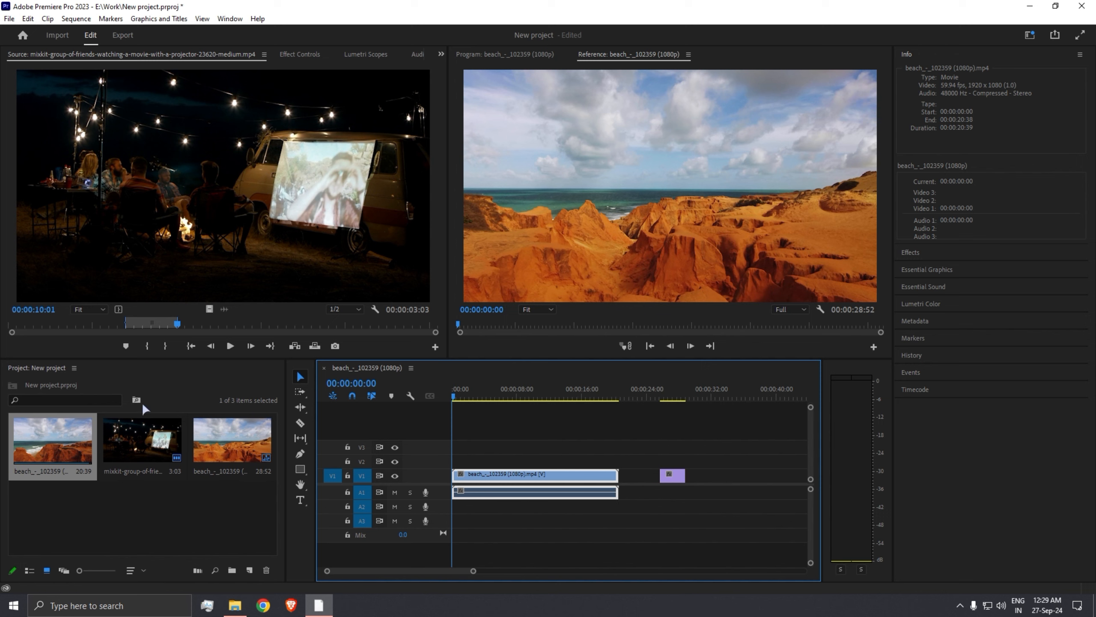
Step: Mark the beach source clip from 00:00:05:37 to 00:00:08:00 and place that range on V1 and A1 at about 33 seconds
{"action": "left_click", "coordinate": [51, 438]}
{"action": "double_click", "coordinate": [51, 439]}
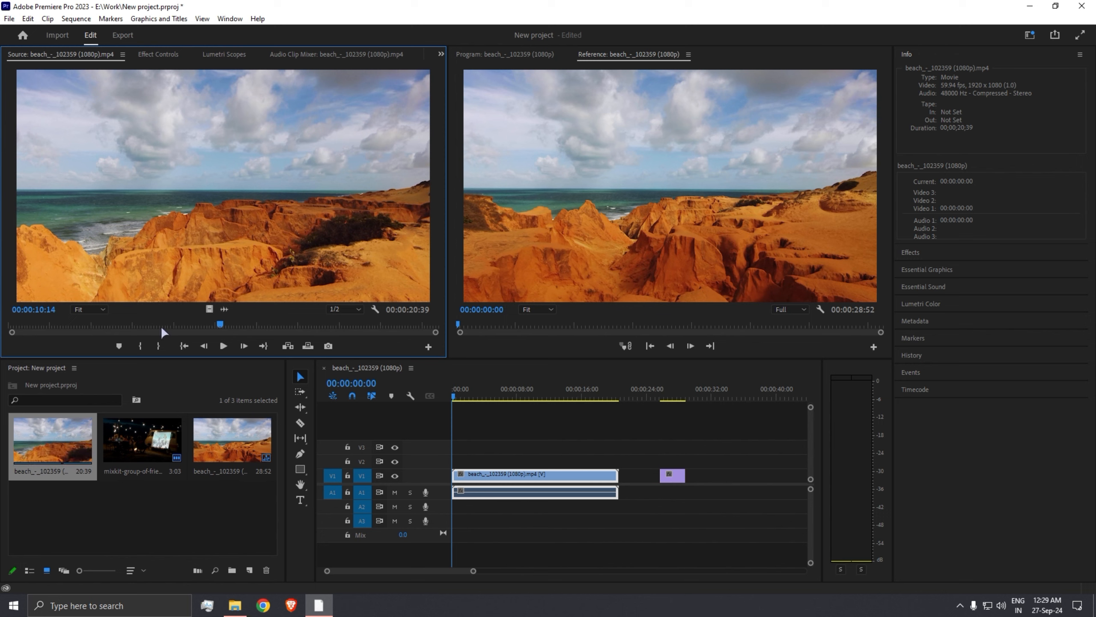
{"action": "left_click", "coordinate": [125, 324]}
{"action": "left_click", "coordinate": [142, 346]}
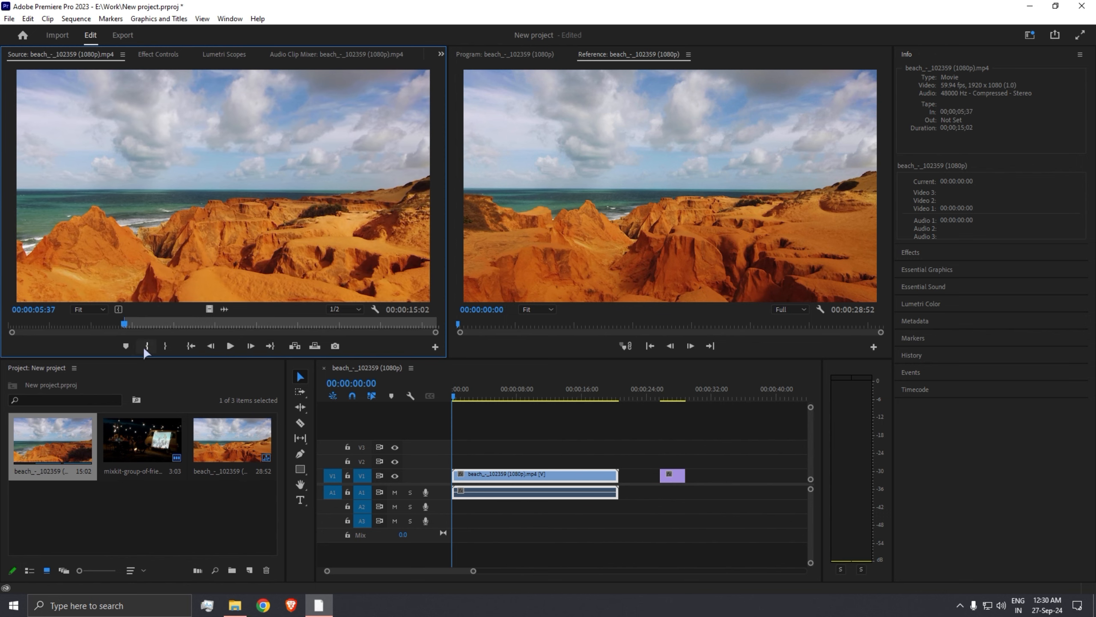
{"action": "left_click", "coordinate": [174, 323]}
{"action": "left_click", "coordinate": [165, 346]}
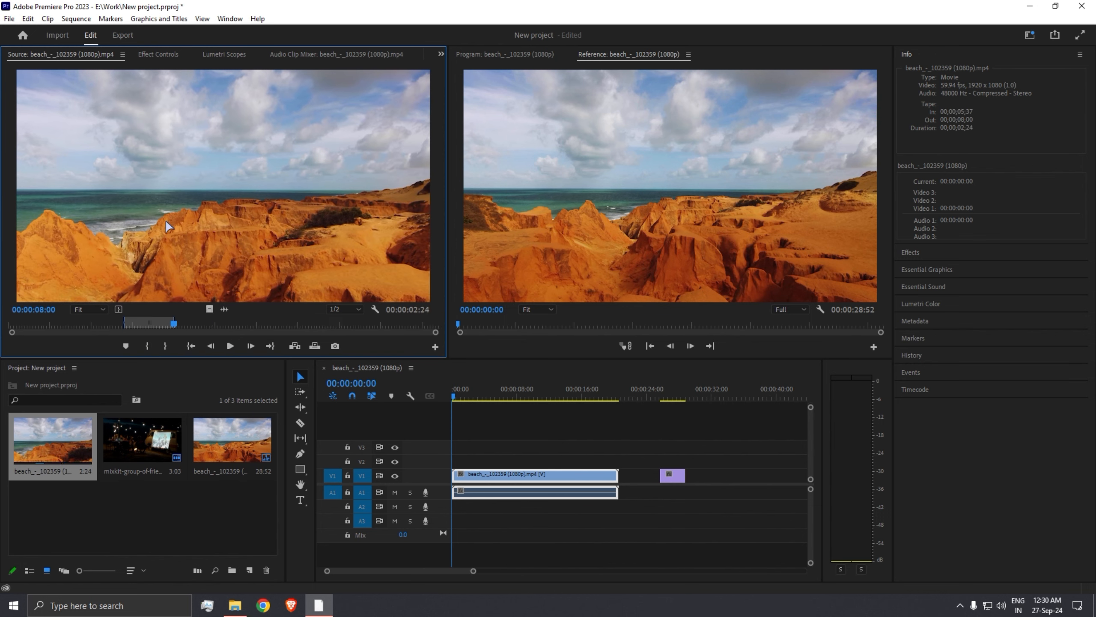
{"action": "left_click_drag", "start_coordinate": [522, 387], "coordinate": [722, 474]}
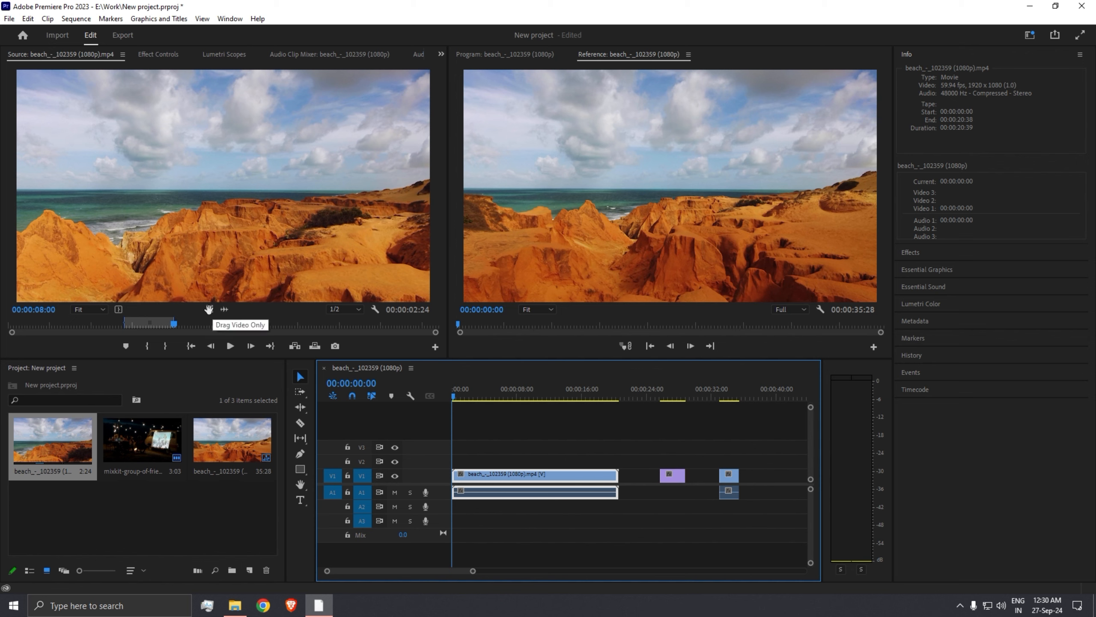
Step: Add only the marked beach video on V1 at about 37 seconds and only its audio directly beneath on A1
{"action": "left_click_drag", "start_coordinate": [209, 309], "coordinate": [209, 310]}
{"action": "left_click_drag", "start_coordinate": [323, 330], "coordinate": [764, 475]}
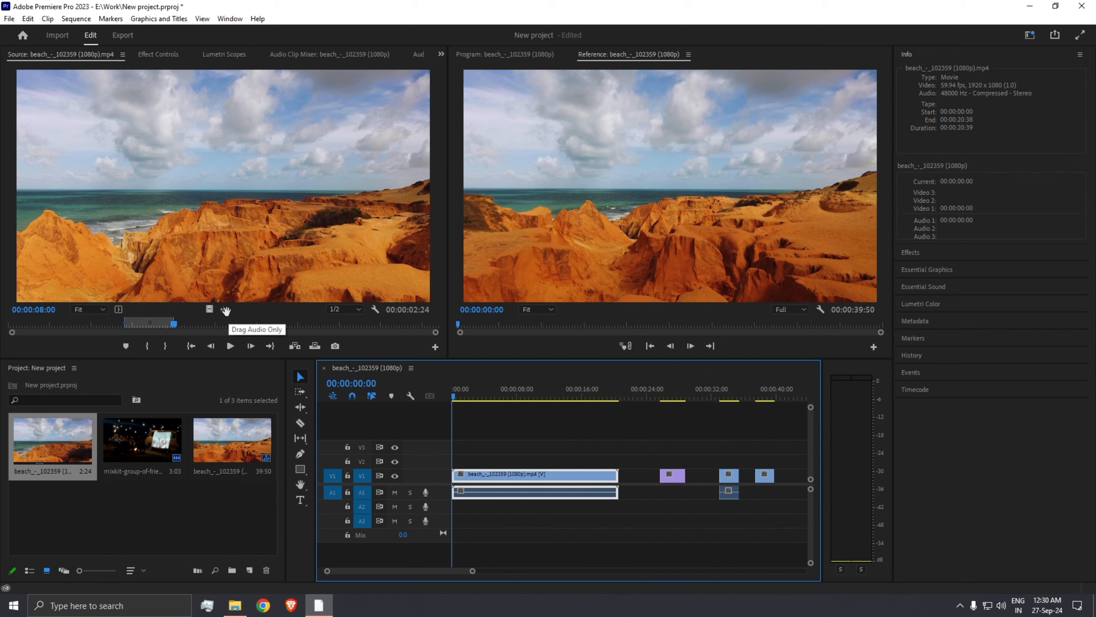
{"action": "left_click_drag", "start_coordinate": [225, 310], "coordinate": [760, 495]}
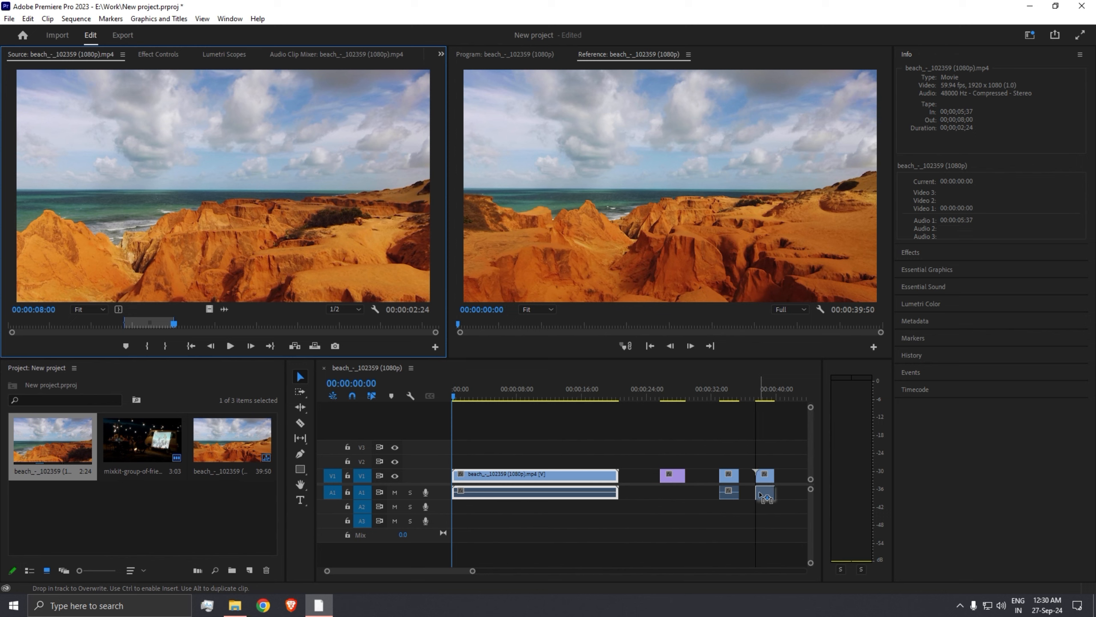
{"action": "left_click_drag", "start_coordinate": [762, 496], "coordinate": [764, 494]}
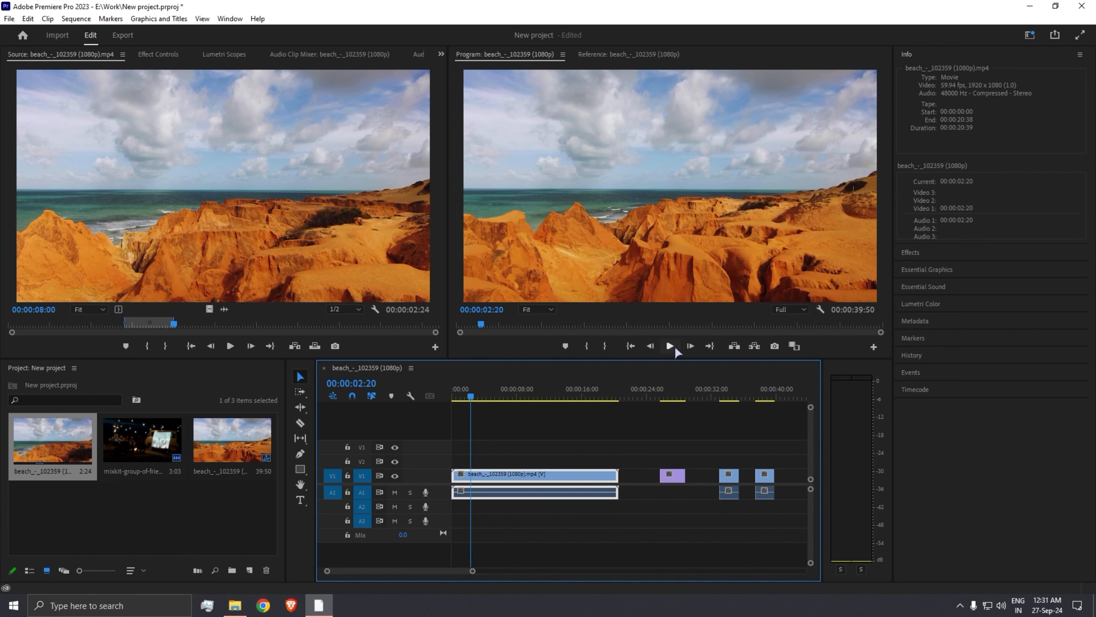
Step: Play back part of the first beach clip in the Program monitor and stop the playback
{"action": "left_click", "coordinate": [670, 346]}
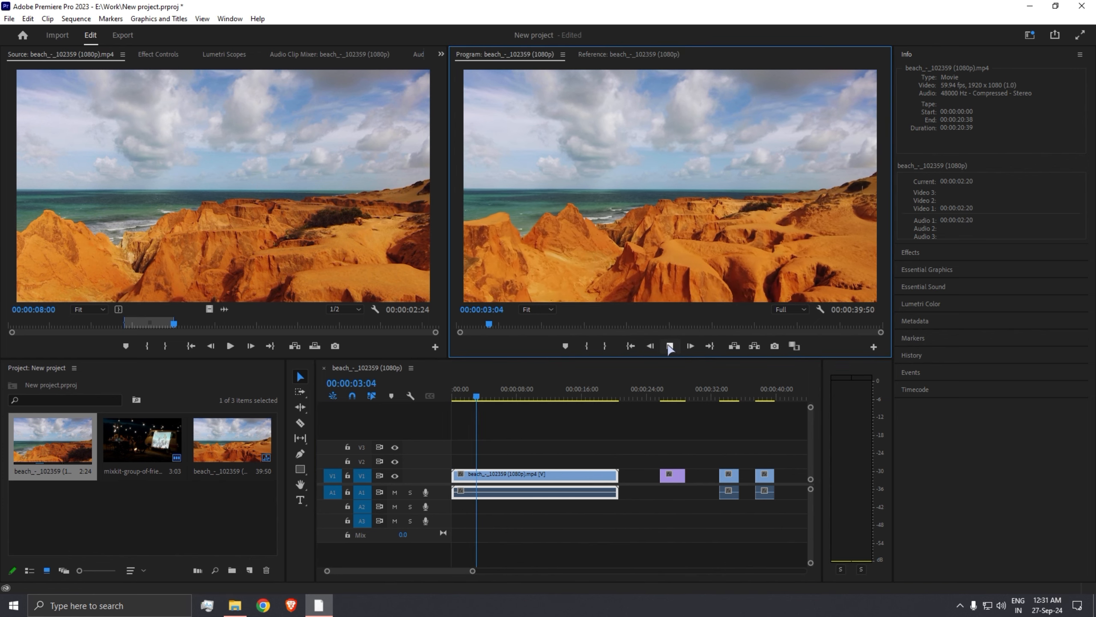
{"action": "key", "text": "space"}
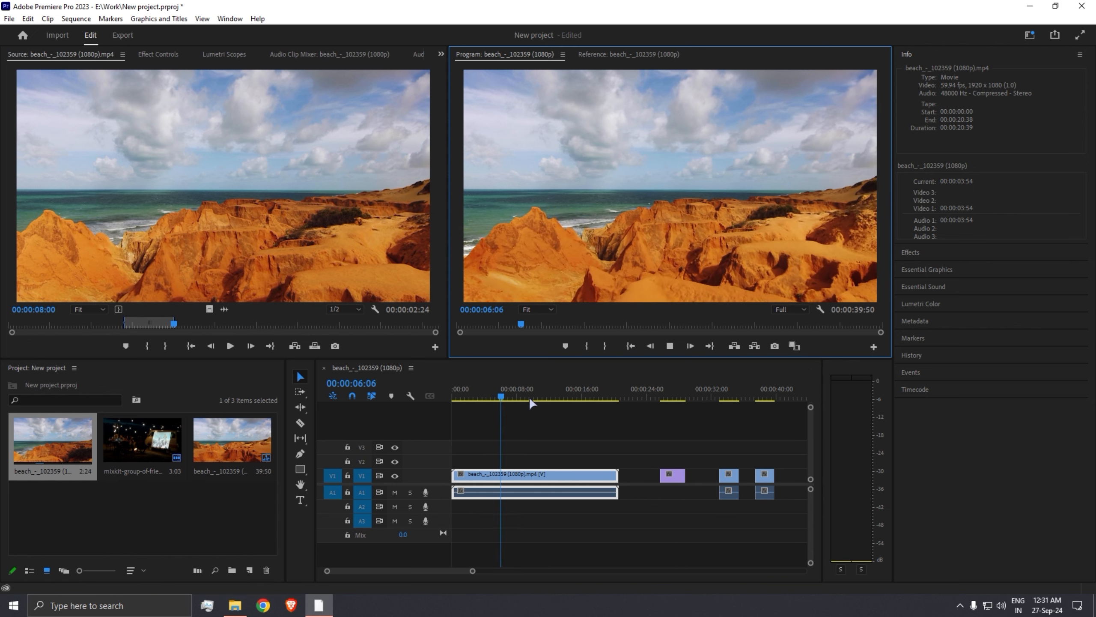
{"action": "key", "text": "space"}
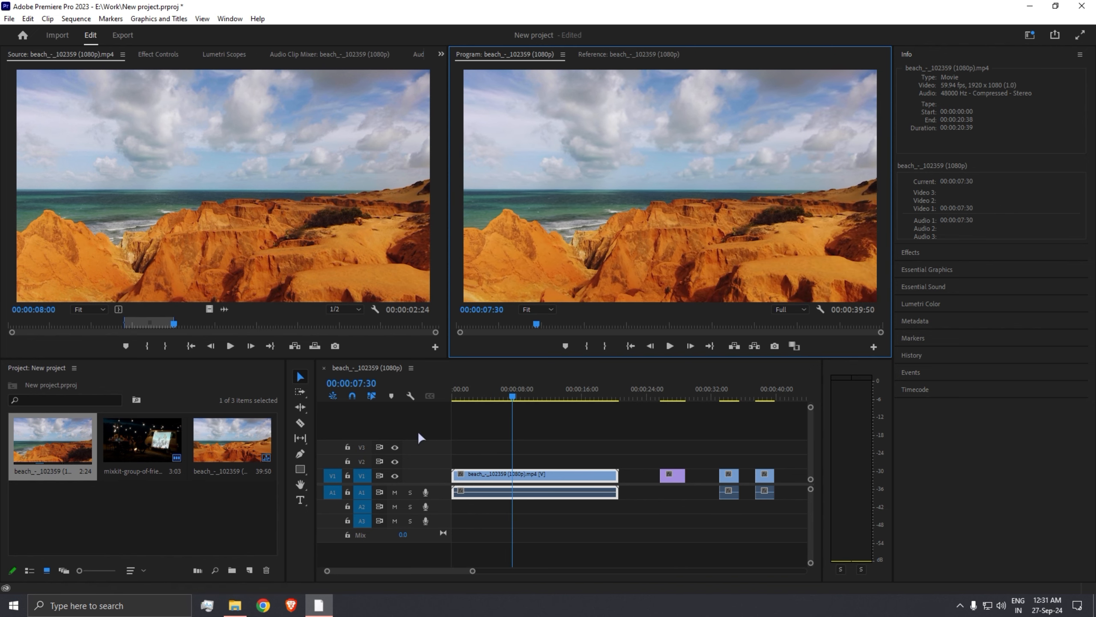
Step: Move the sequence playhead to 00:00:13:05 and activate the Track Select Forward Tool
{"action": "left_click", "coordinate": [514, 484]}
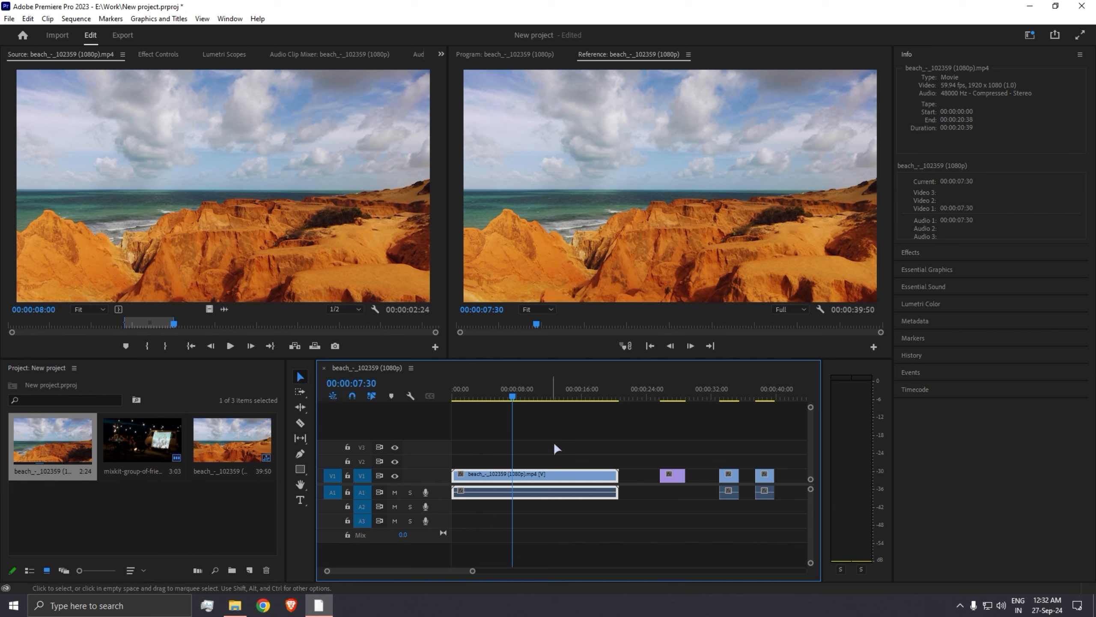
{"action": "left_click", "coordinate": [557, 396]}
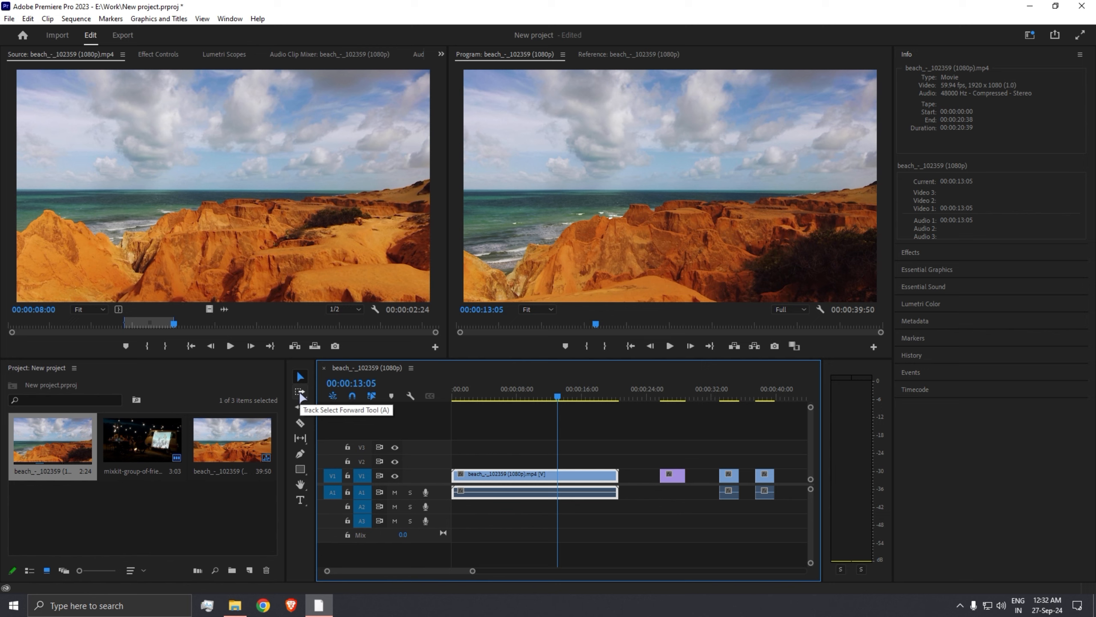
{"action": "left_click", "coordinate": [301, 393]}
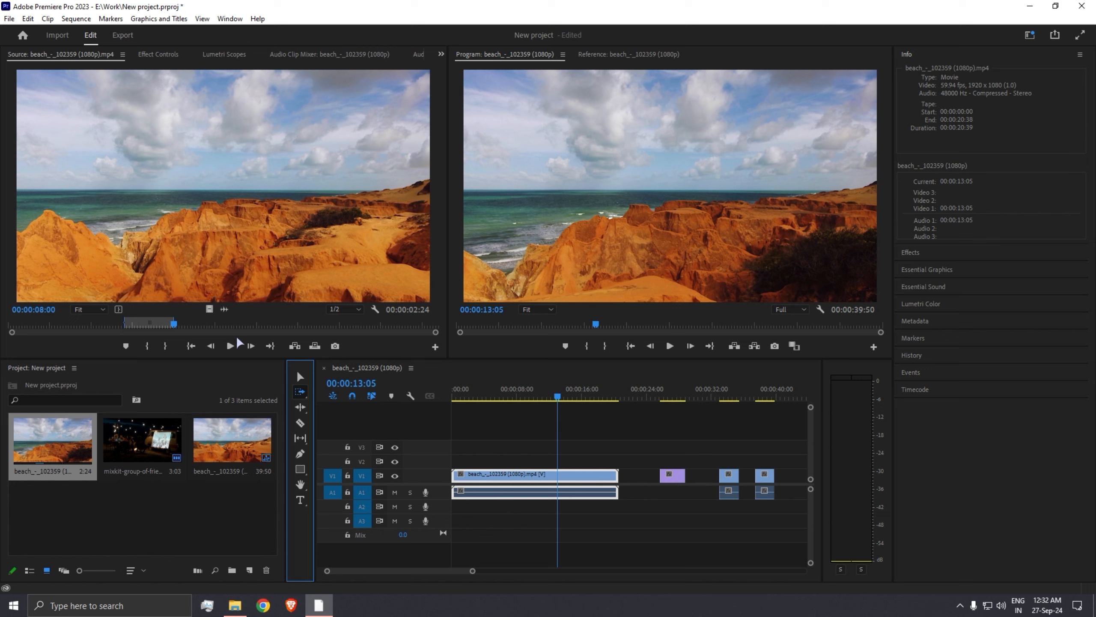
Step: Move the projector movie clip to V2 at 00:00:16:36 and the next beach clip's video to V3 at 00:00:22:18
{"action": "key", "text": "v"}
{"action": "left_click_drag", "start_coordinate": [672, 475], "coordinate": [607, 463]}
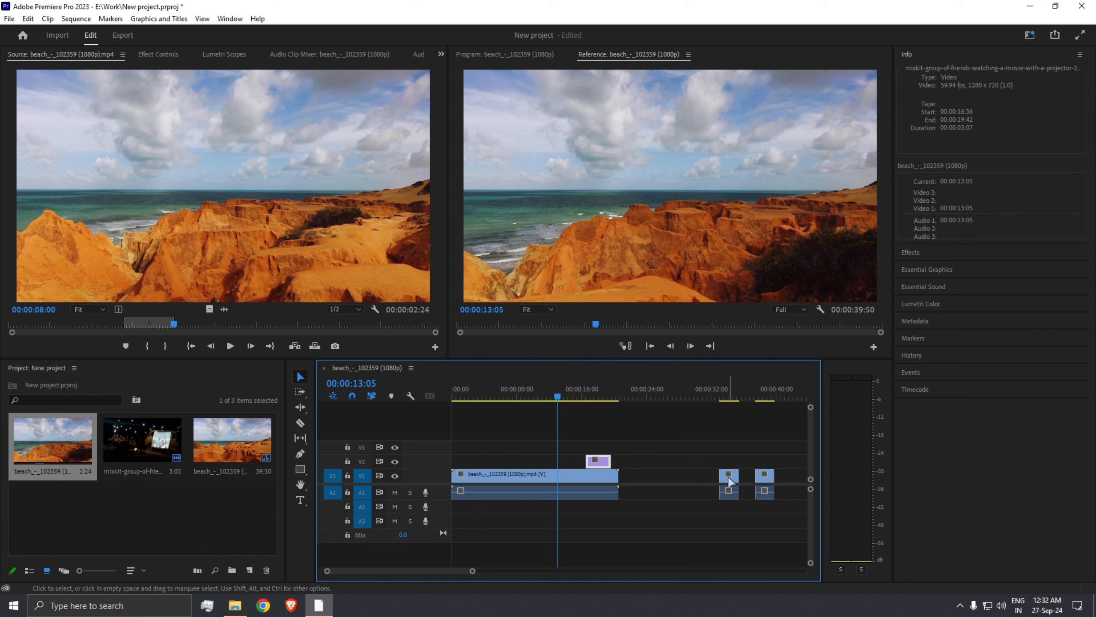
{"action": "left_click_drag", "start_coordinate": [728, 479], "coordinate": [644, 449]}
{"action": "left_click", "coordinate": [644, 522]}
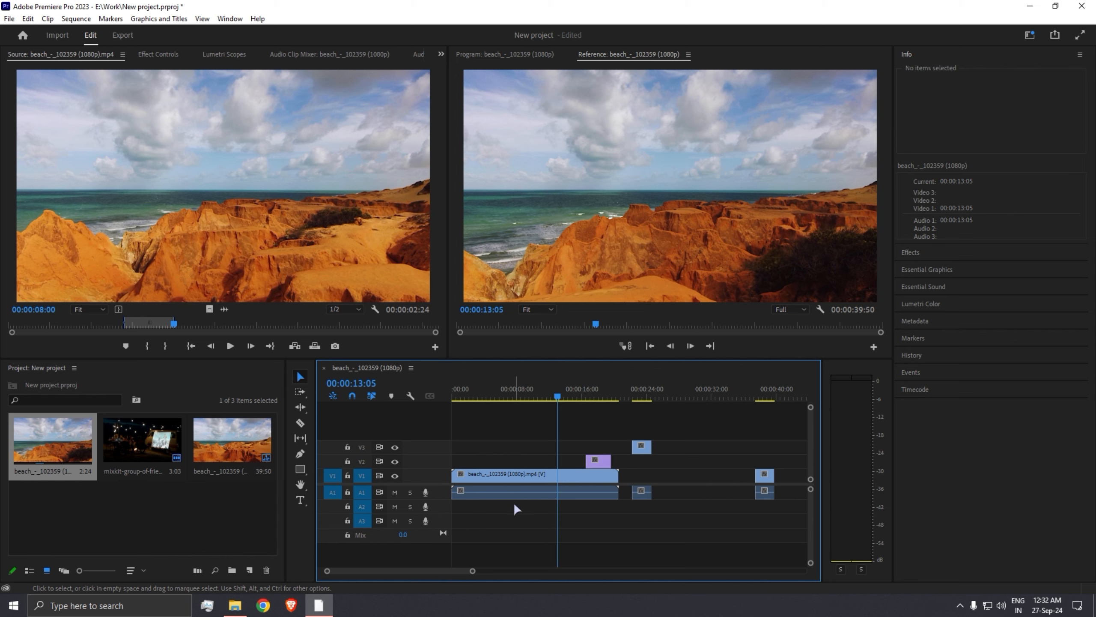
Step: Select the long V1 beach clip, the V2 projector clip and the V3 beach clip one at a time
{"action": "left_click", "coordinate": [528, 476]}
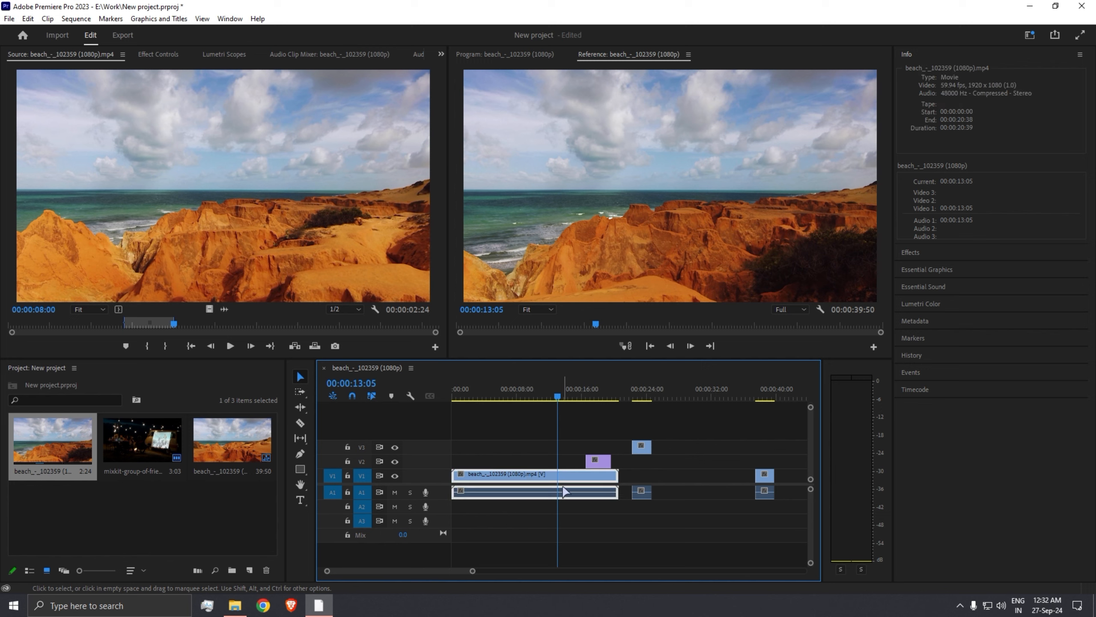
{"action": "left_click", "coordinate": [598, 462]}
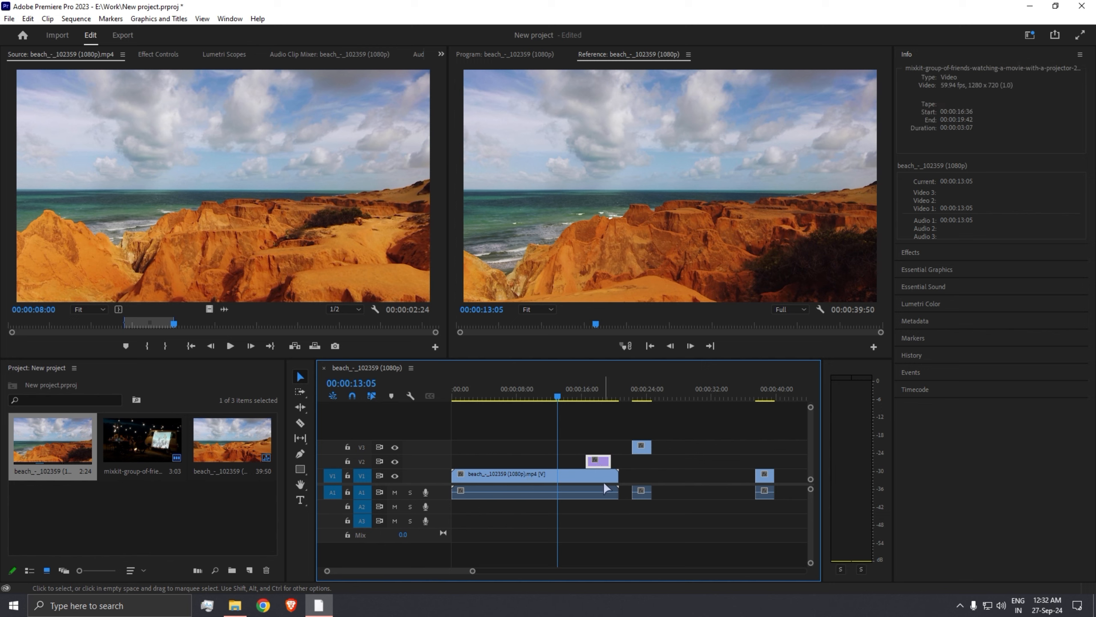
{"action": "left_click", "coordinate": [641, 448]}
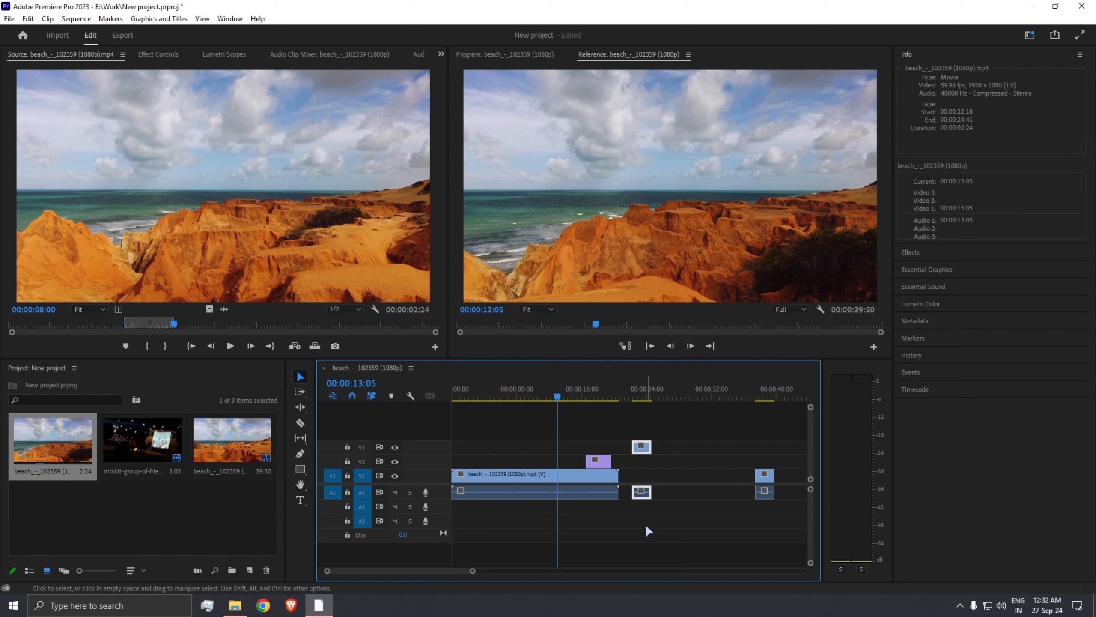
Step: Use the Track Select Forward Tool to select everything from the first beach clip onward, clear it, and reselect from the V3 clip onward
{"action": "left_click", "coordinate": [299, 392]}
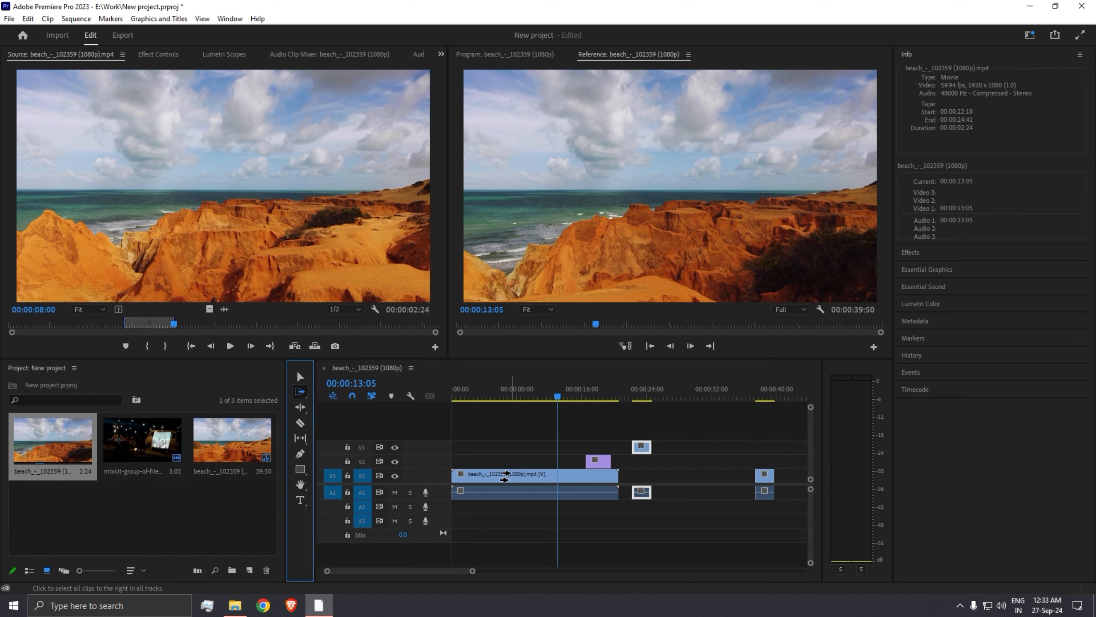
{"action": "left_click", "coordinate": [511, 477]}
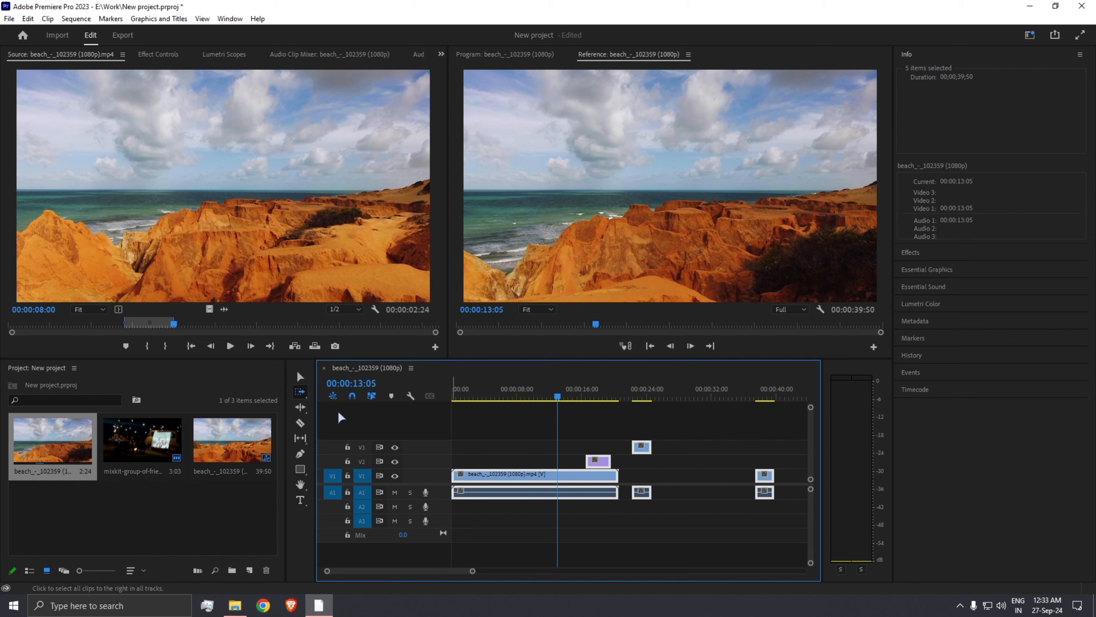
{"action": "left_click", "coordinate": [300, 376]}
{"action": "left_click", "coordinate": [543, 448]}
{"action": "left_click", "coordinate": [532, 428]}
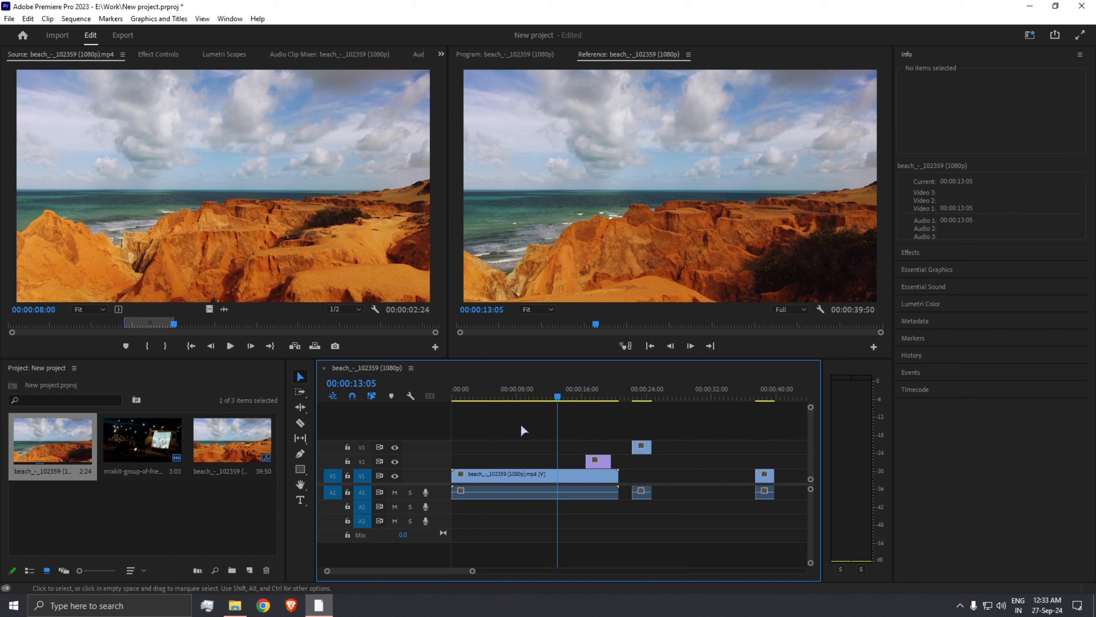
{"action": "left_click", "coordinate": [300, 392]}
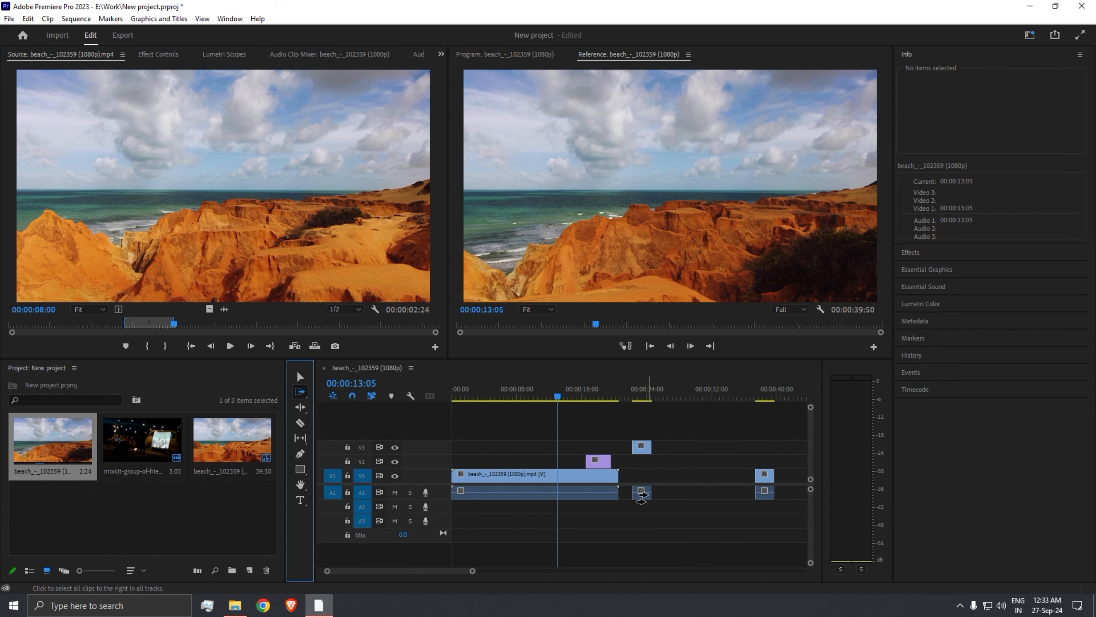
{"action": "left_click", "coordinate": [643, 449]}
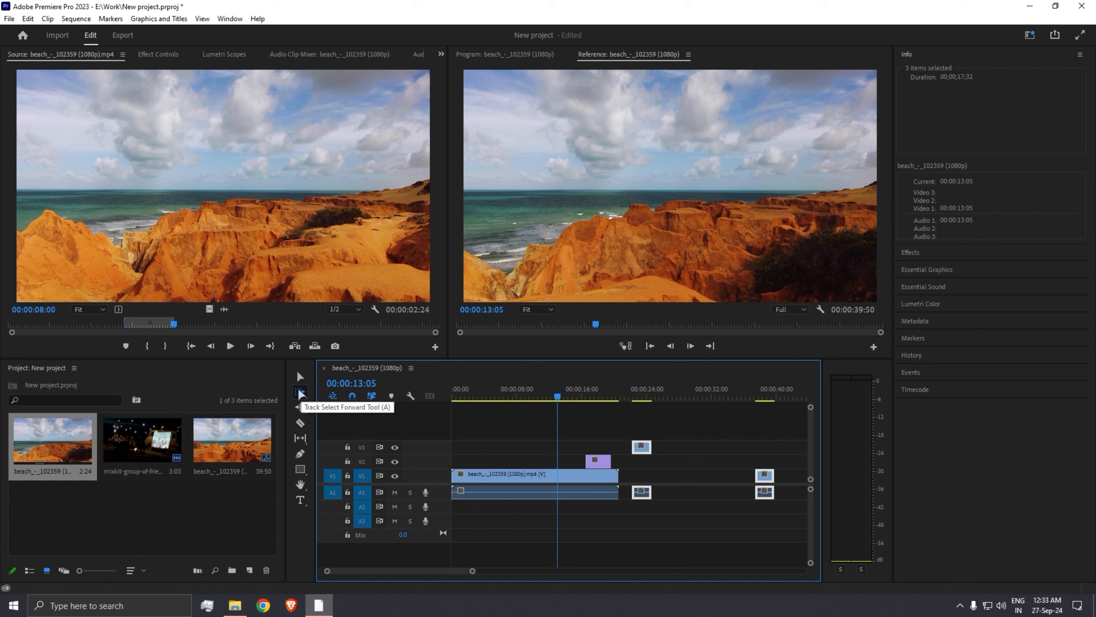
Step: Select the V3 beach clip and all earlier clips with the Track Select Backward Tool, clear the selection, and repeat both once
{"action": "left_click", "coordinate": [301, 392]}
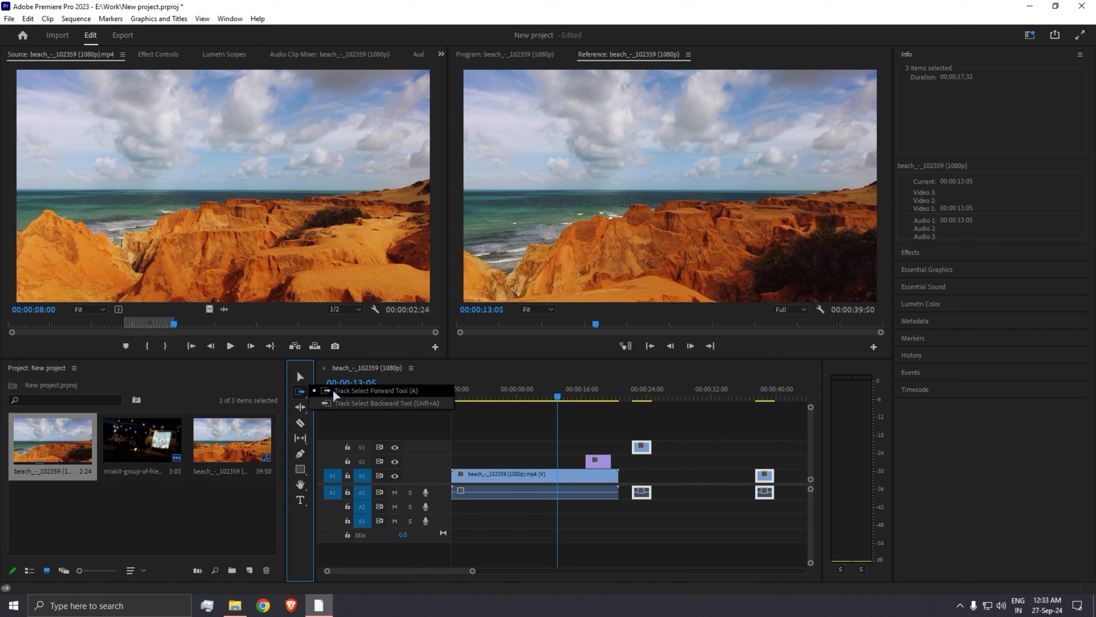
{"action": "left_click", "coordinate": [429, 407]}
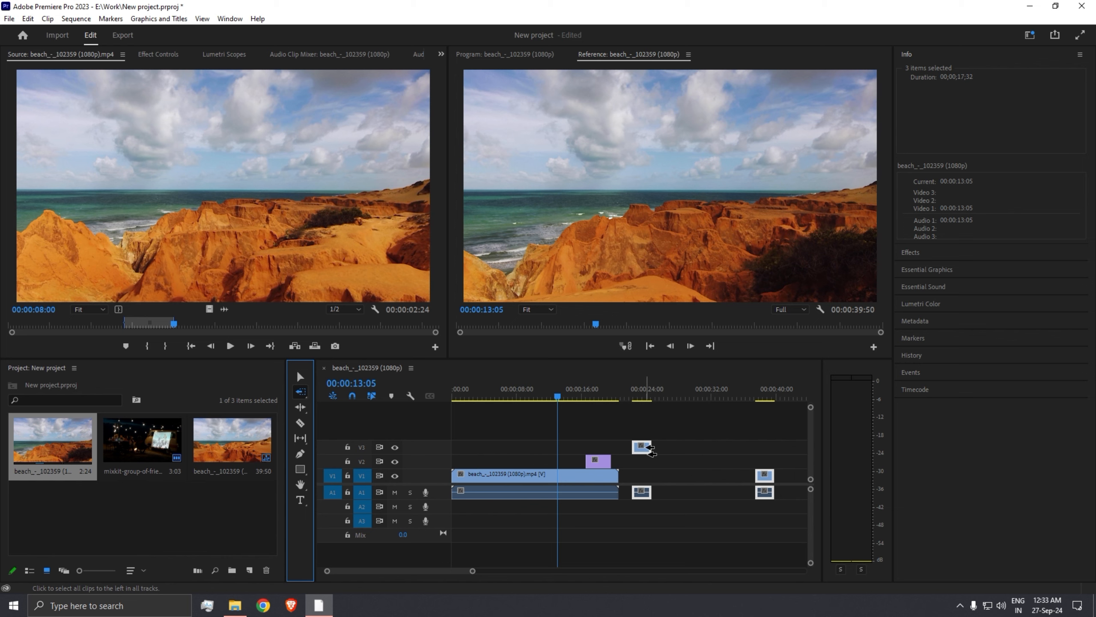
{"action": "left_click", "coordinate": [690, 448]}
{"action": "key", "text": "v"}
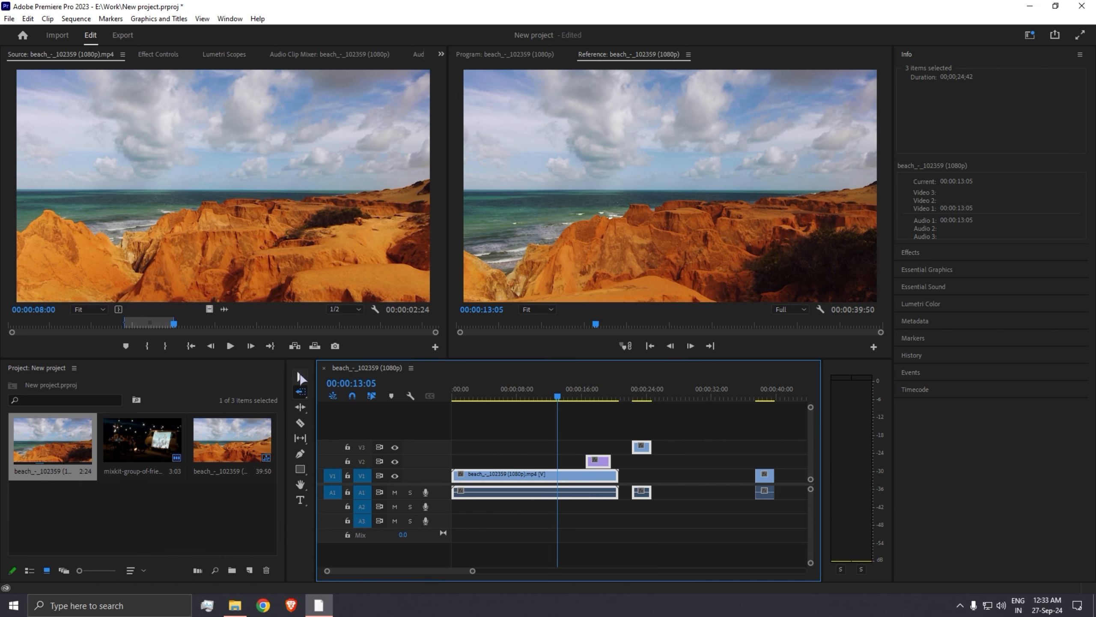
{"action": "left_click", "coordinate": [715, 451]}
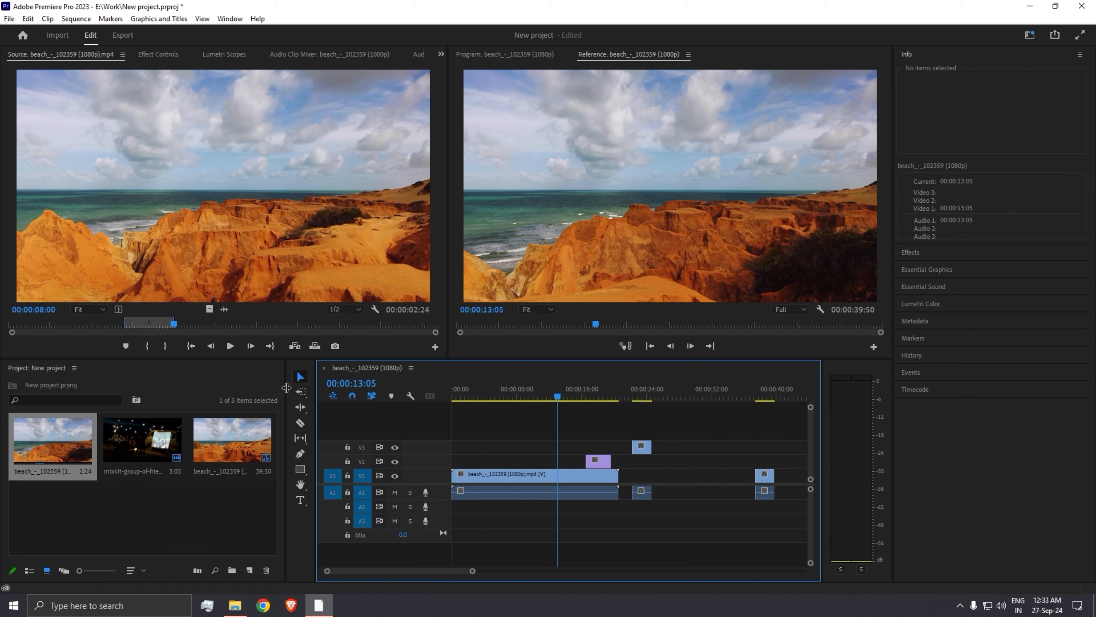
{"action": "left_click", "coordinate": [301, 393]}
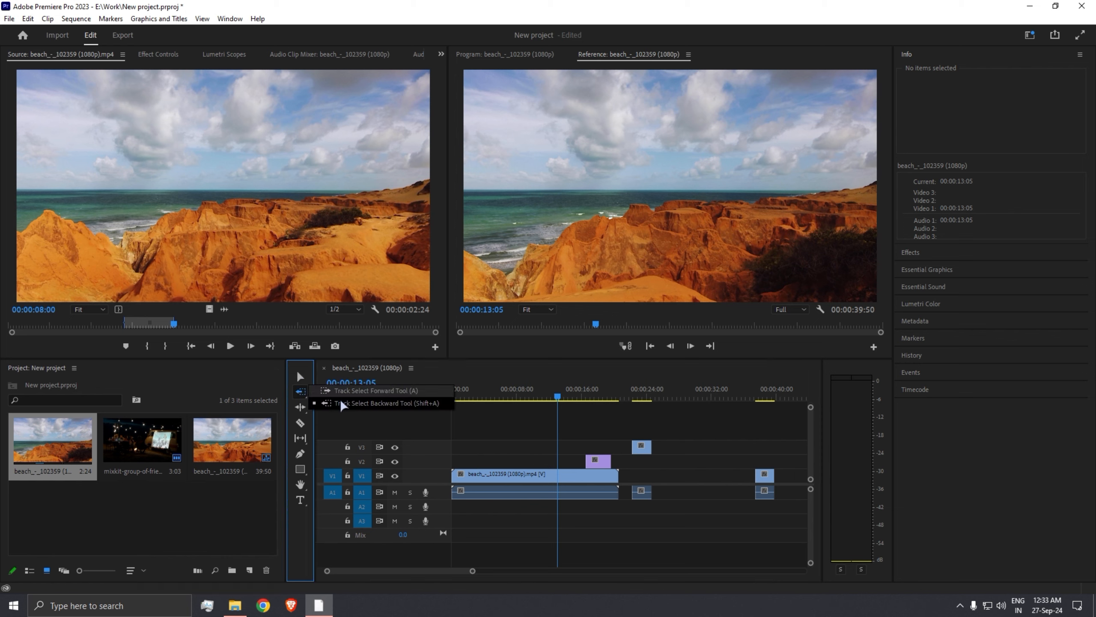
{"action": "left_click", "coordinate": [358, 403]}
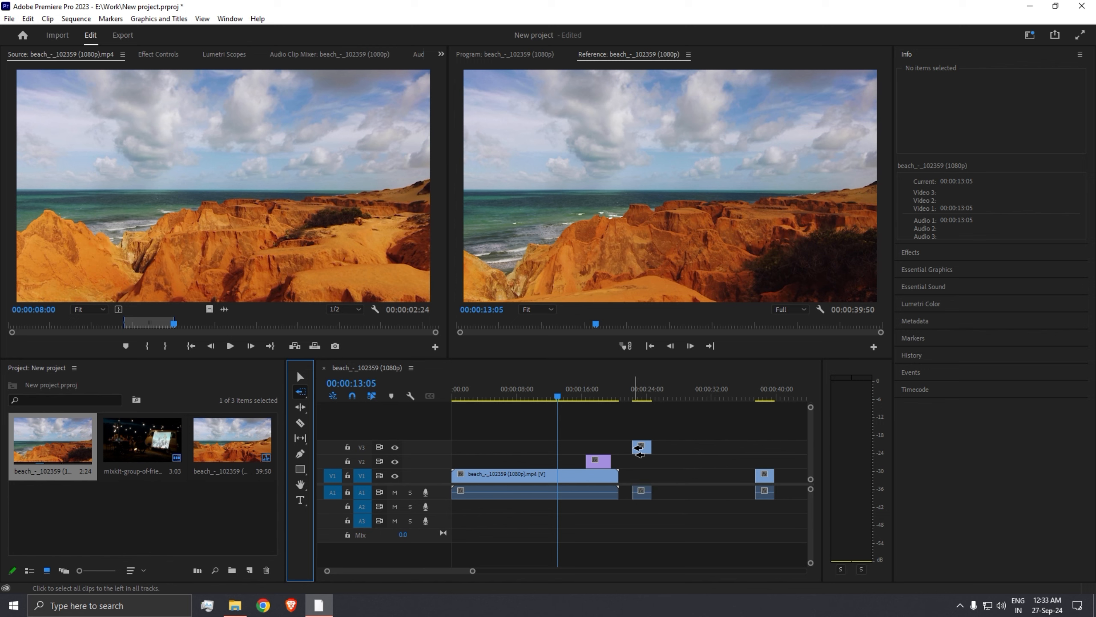
{"action": "left_click", "coordinate": [639, 450]}
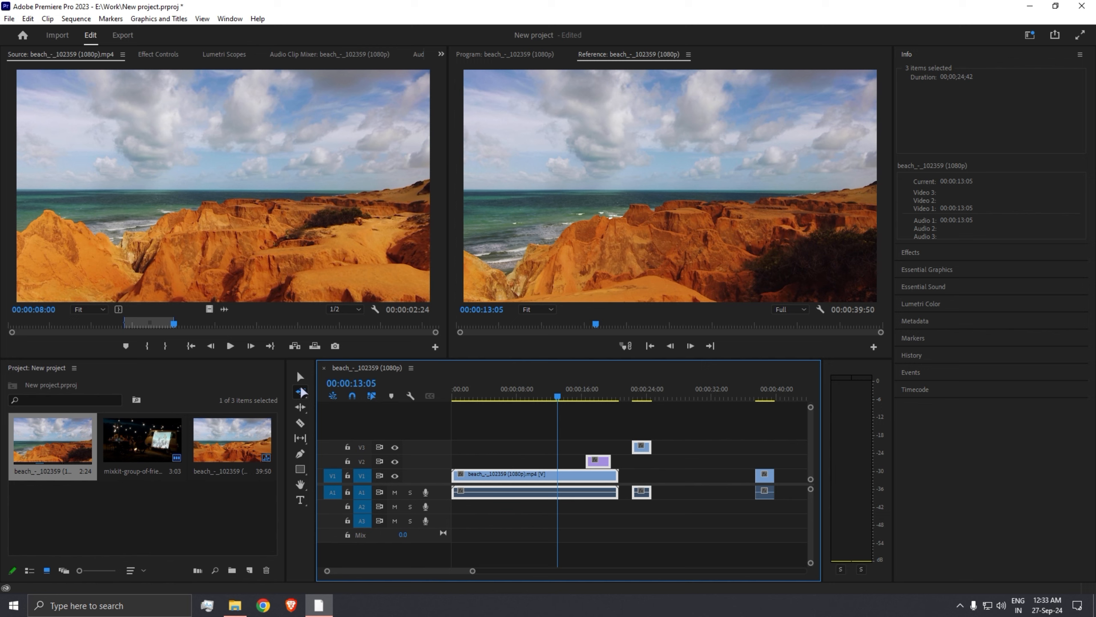
{"action": "key", "text": "ctrl+shift+a"}
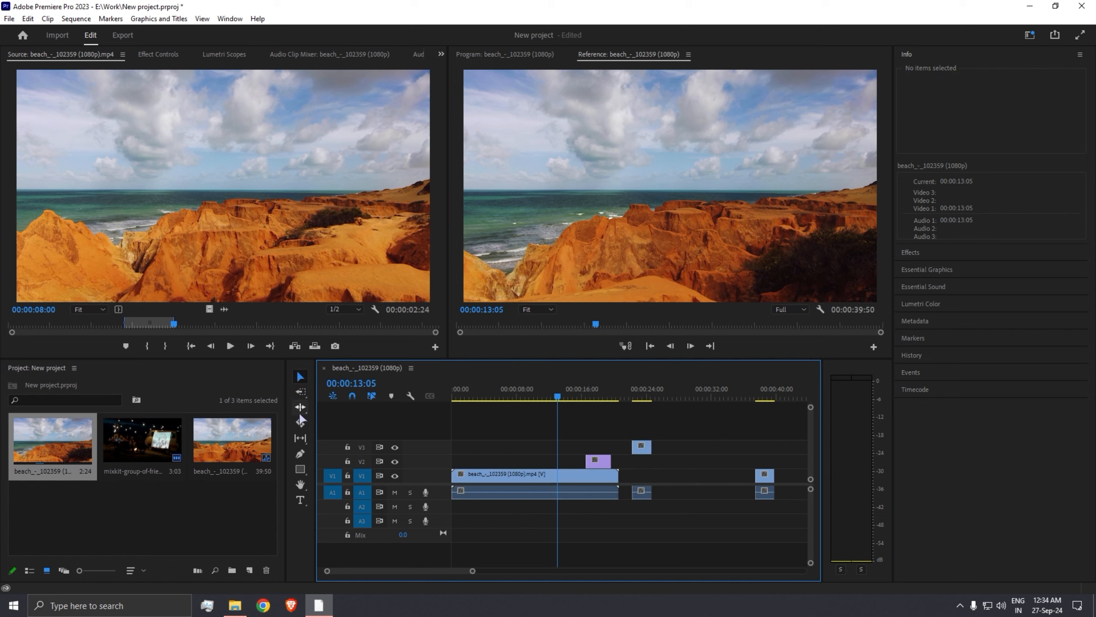
{"action": "left_click", "coordinate": [300, 407]}
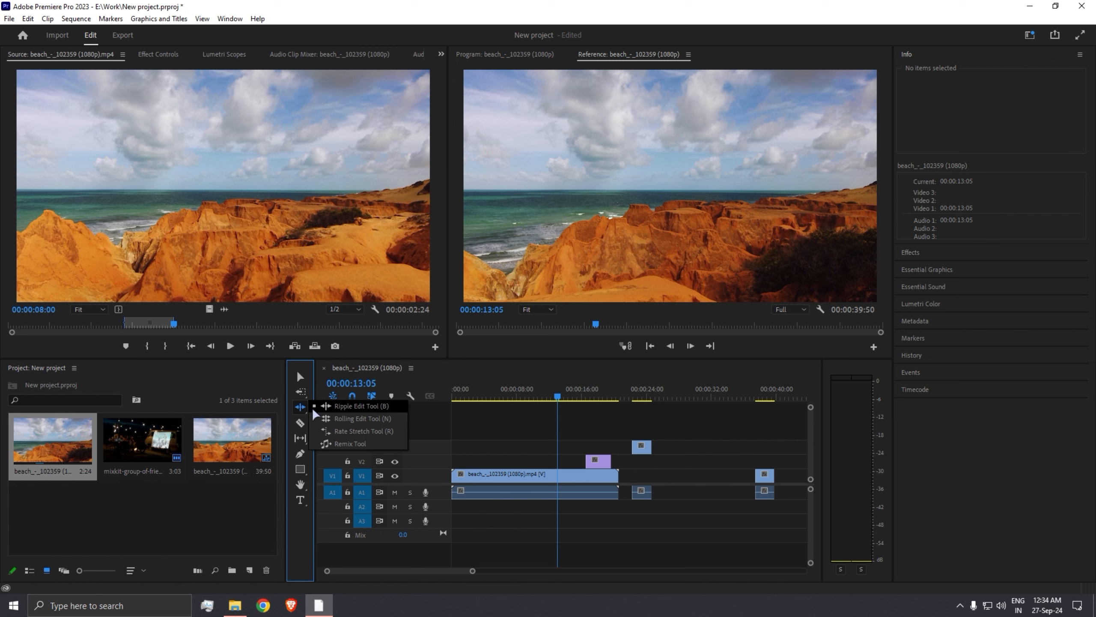
{"action": "left_click", "coordinate": [300, 373]}
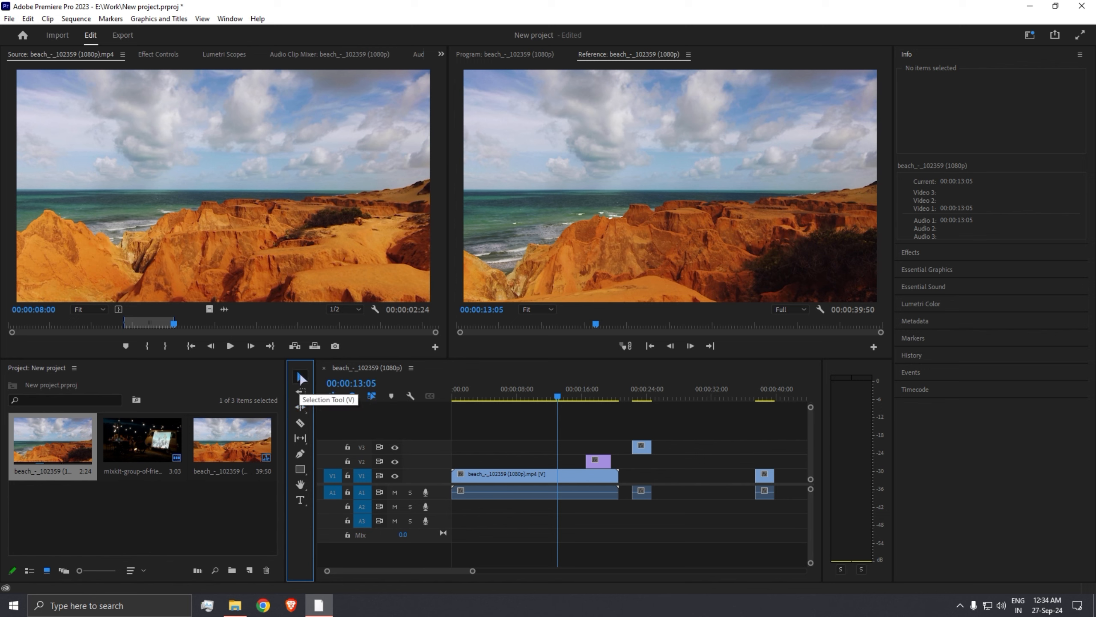
Step: Split the long beach clip on V1 and A1 with the Razor Tool at 00:00:05:42 and 00:00:11:53
{"action": "left_click", "coordinate": [300, 424]}
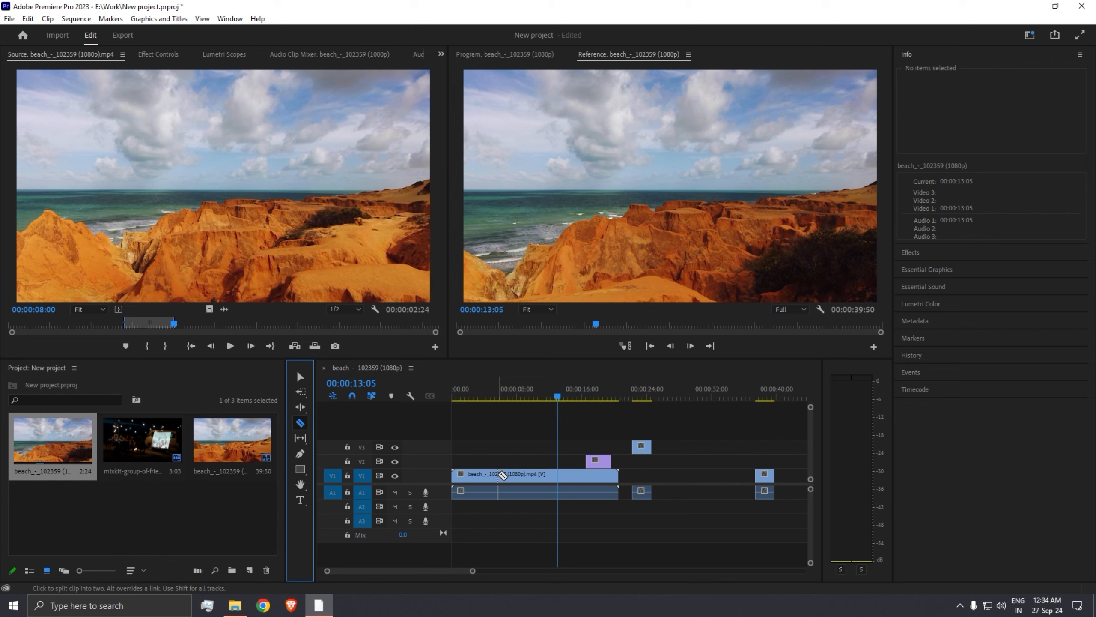
{"action": "left_click", "coordinate": [499, 475]}
{"action": "left_click", "coordinate": [548, 475]}
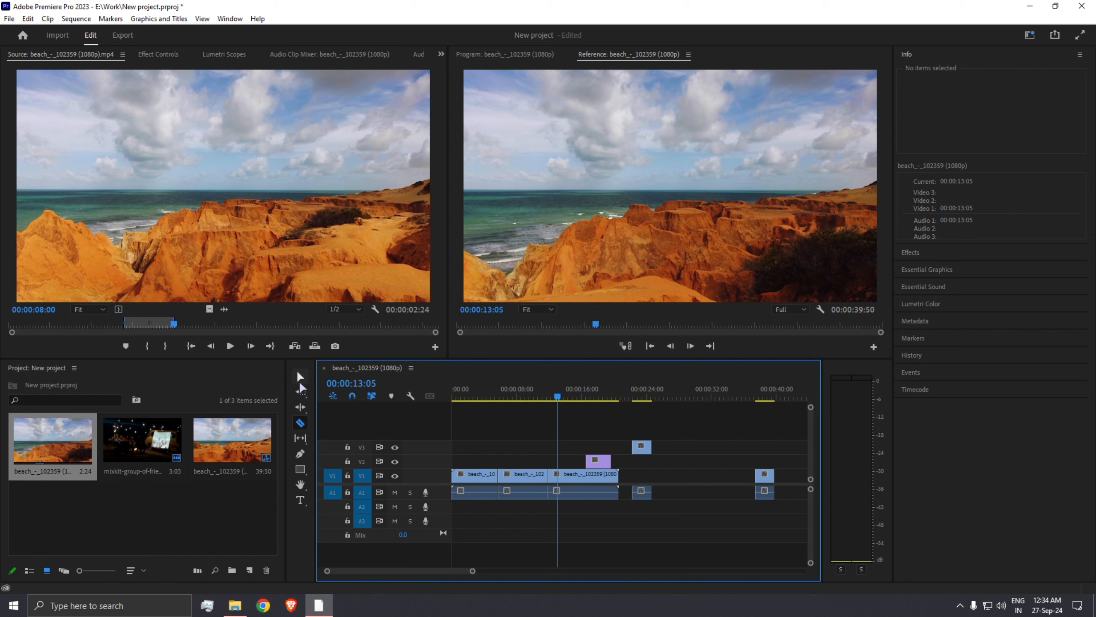
Step: Delete the first segment of the split beach clip with the Selection Tool active, without closing the gap
{"action": "left_click", "coordinate": [300, 377]}
{"action": "left_click", "coordinate": [530, 475]}
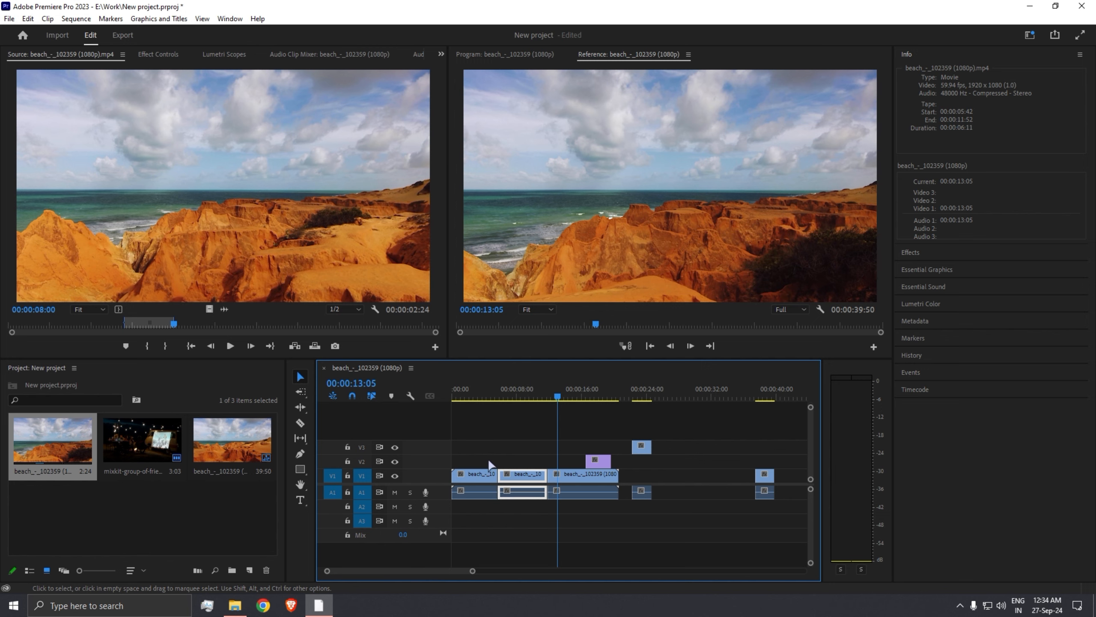
{"action": "left_click", "coordinate": [484, 475]}
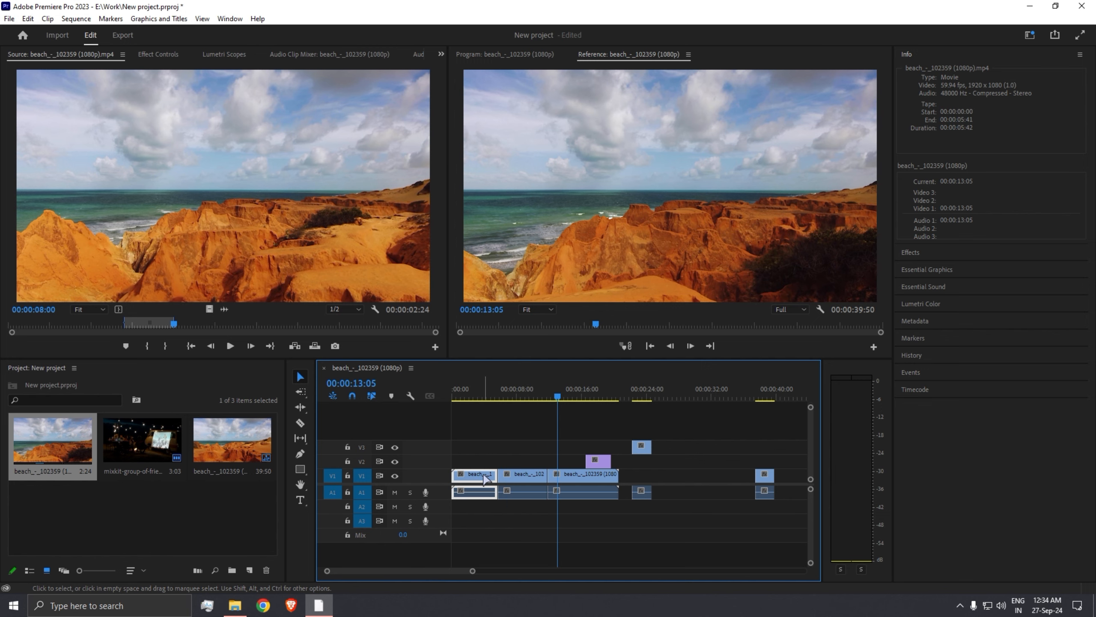
{"action": "right_click", "coordinate": [485, 475]}
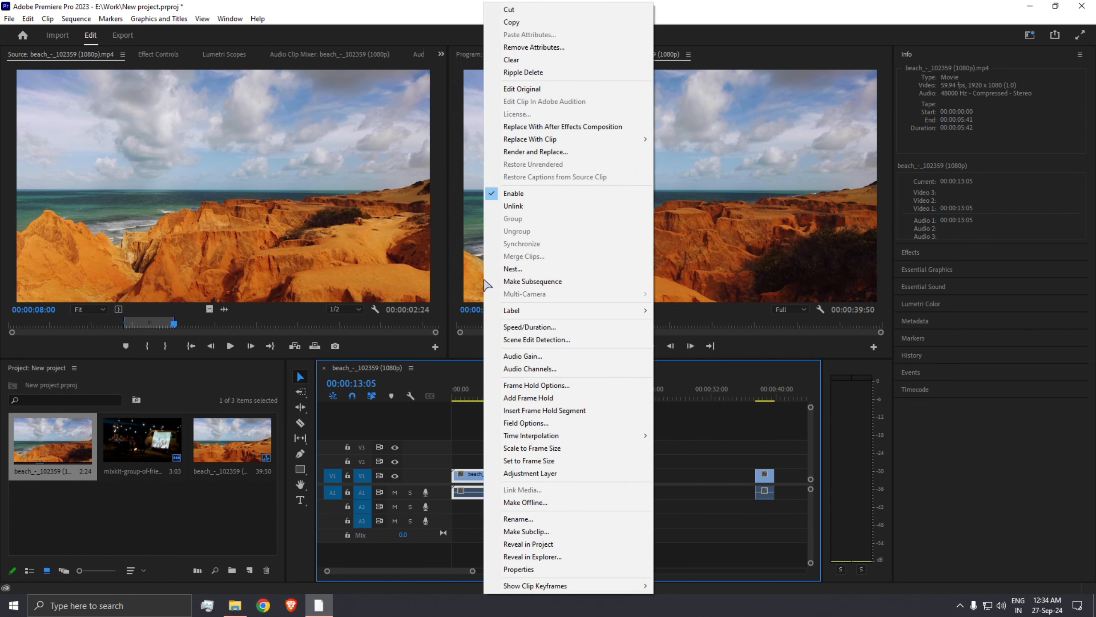
{"action": "left_click", "coordinate": [470, 458]}
{"action": "left_click", "coordinate": [478, 476]}
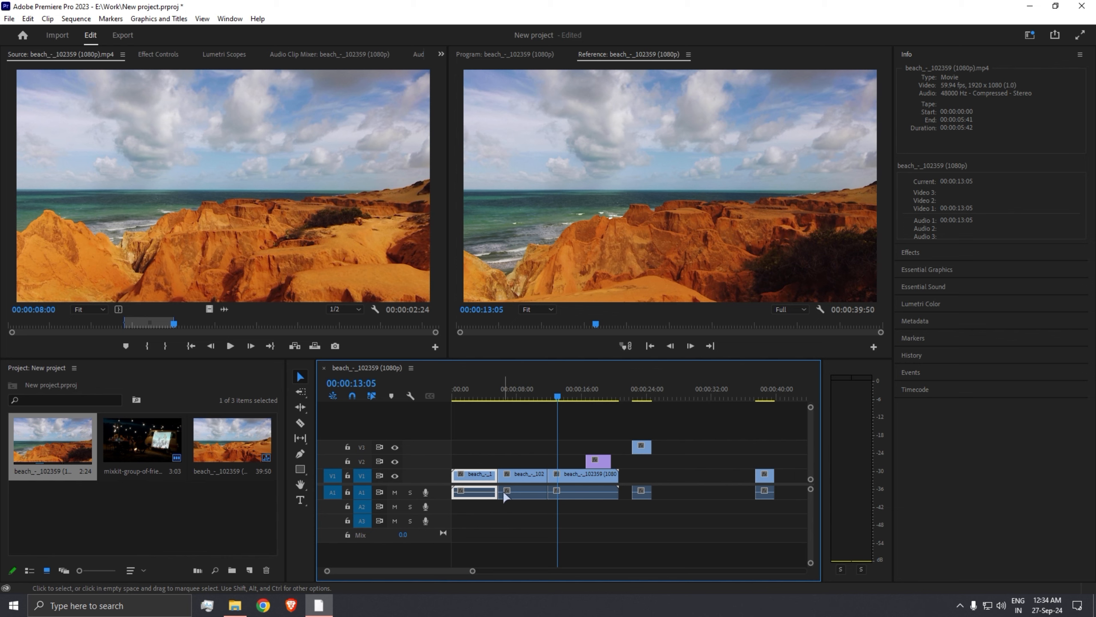
{"action": "key", "text": "Delete"}
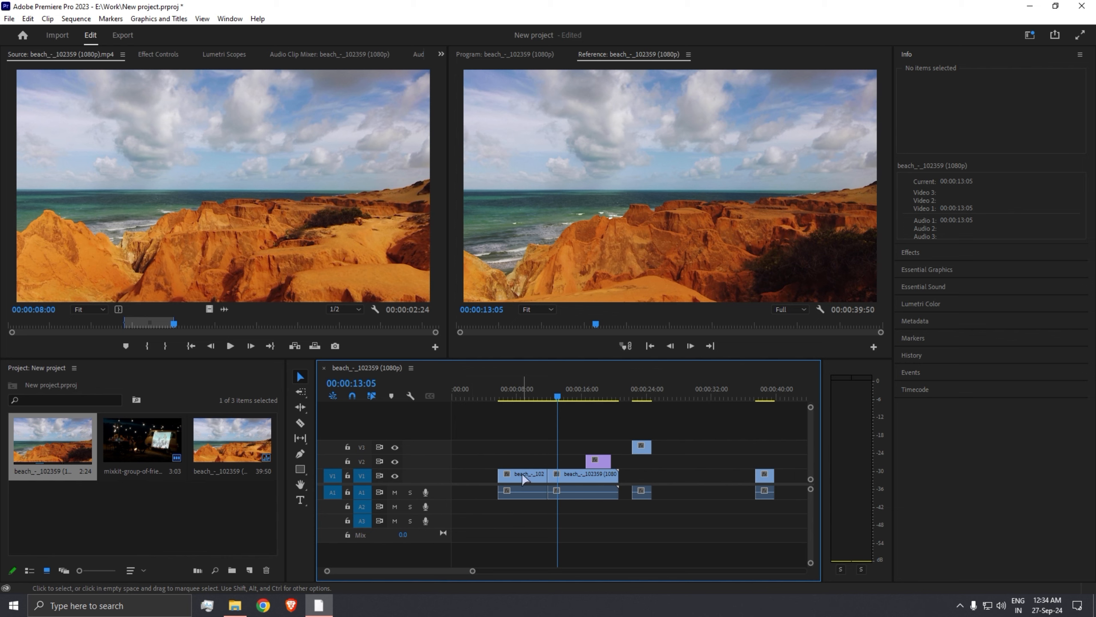
Step: Try moving the first remaining beach segment earlier to 00:00:02:15 and return it to 00:00:05:42
{"action": "mouse_move", "coordinate": [507, 483]}
{"action": "left_mouse_down"}
{"action": "mouse_move", "coordinate": [472, 493]}
{"action": "mouse_move", "coordinate": [476, 481]}
{"action": "mouse_move", "coordinate": [505, 476]}
{"action": "mouse_move", "coordinate": [485, 477]}
{"action": "left_mouse_up"}
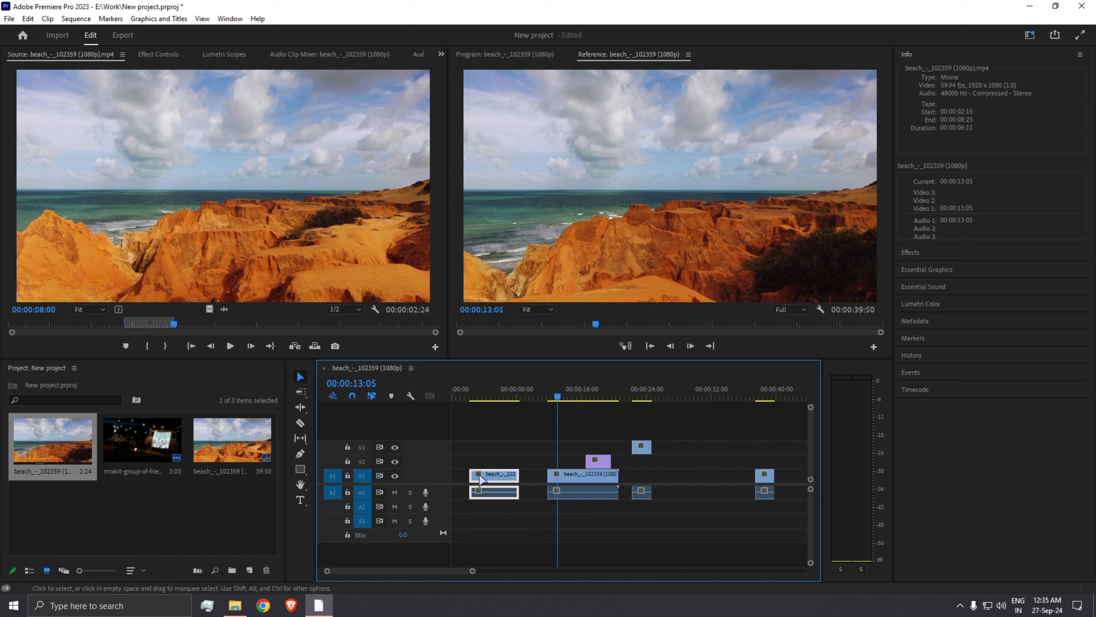
{"action": "left_click_drag", "start_coordinate": [513, 475], "coordinate": [531, 474]}
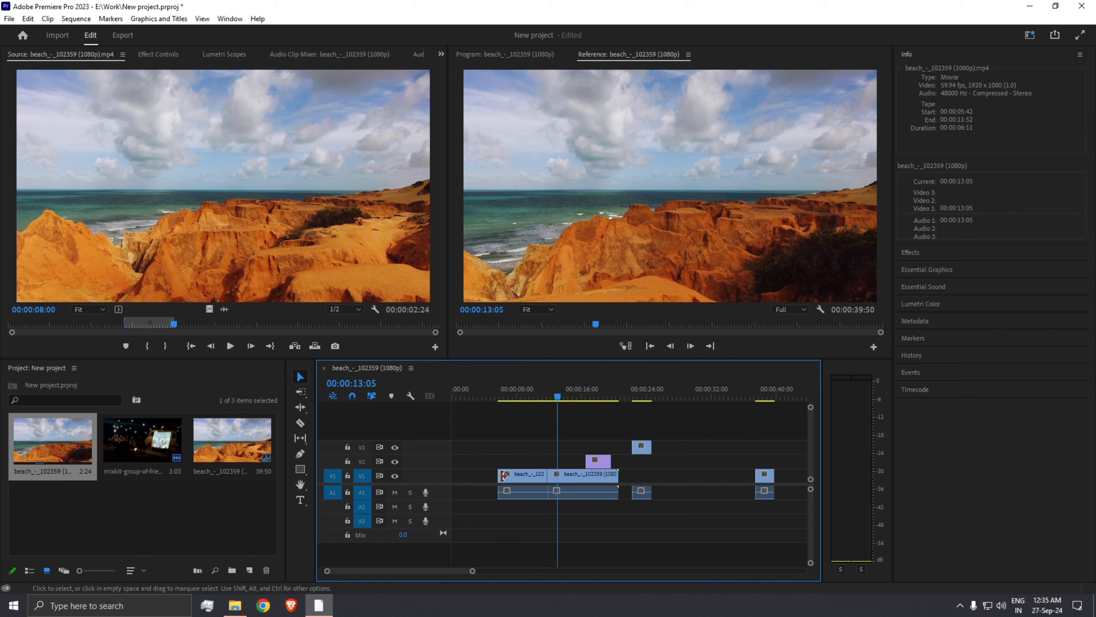
Step: Ripple delete the empty gap at the start of V1 and clear the timeline selection
{"action": "left_click", "coordinate": [470, 478]}
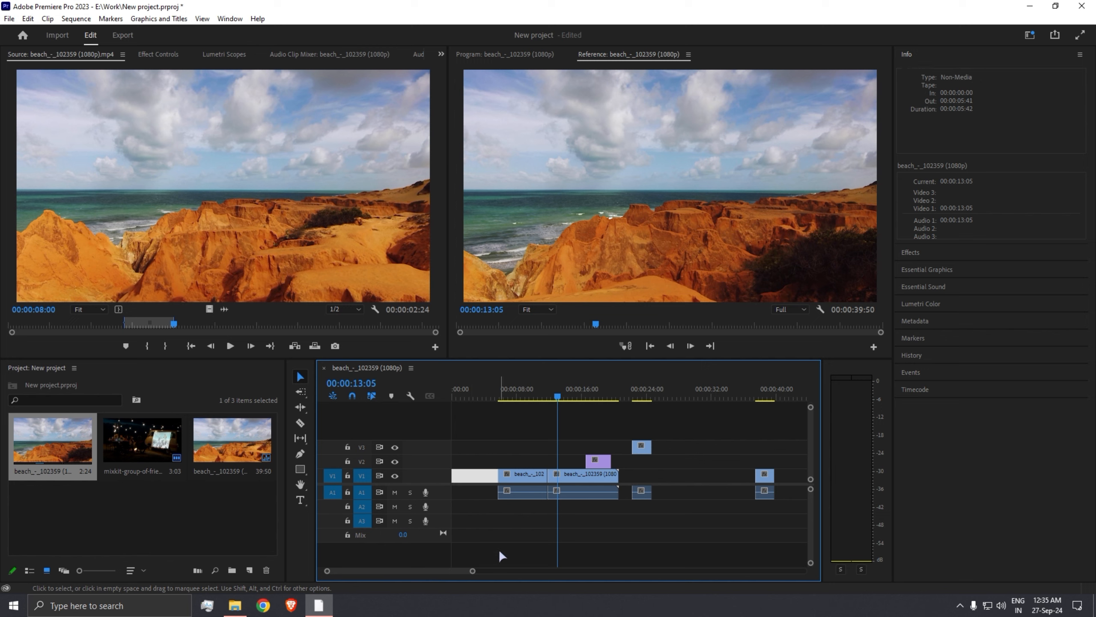
{"action": "key", "text": "shift"}
{"action": "key", "text": "Delete"}
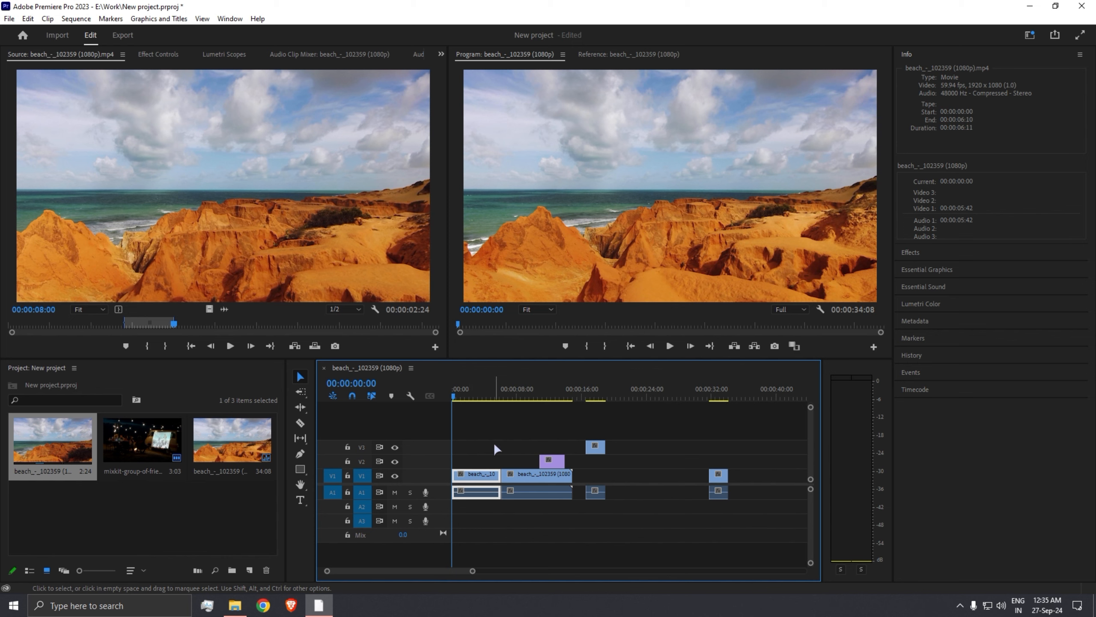
{"action": "left_click", "coordinate": [509, 436]}
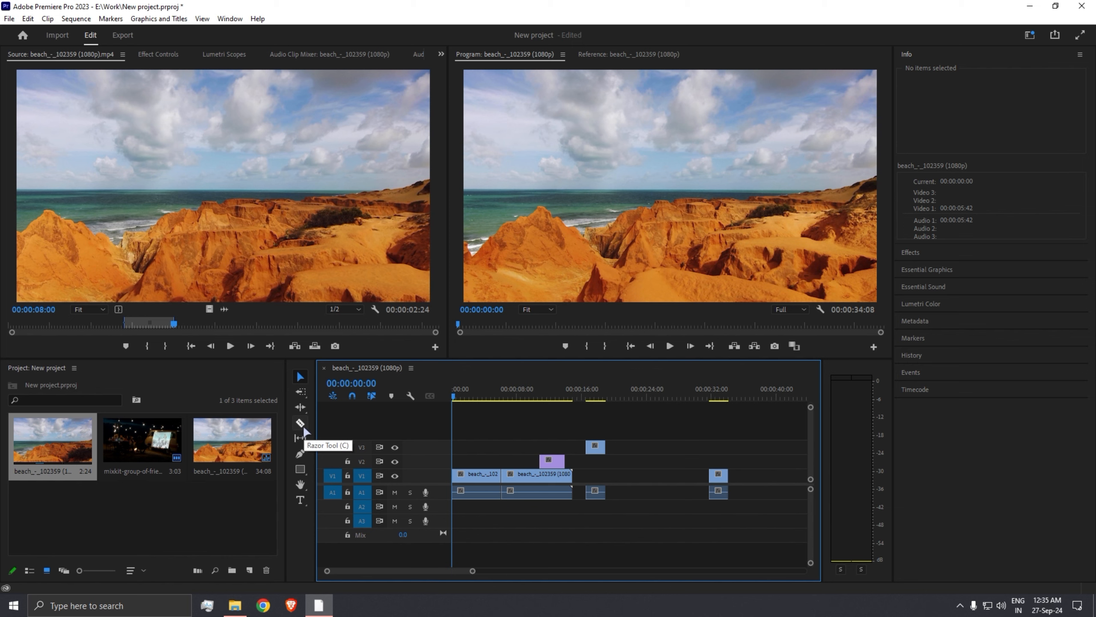